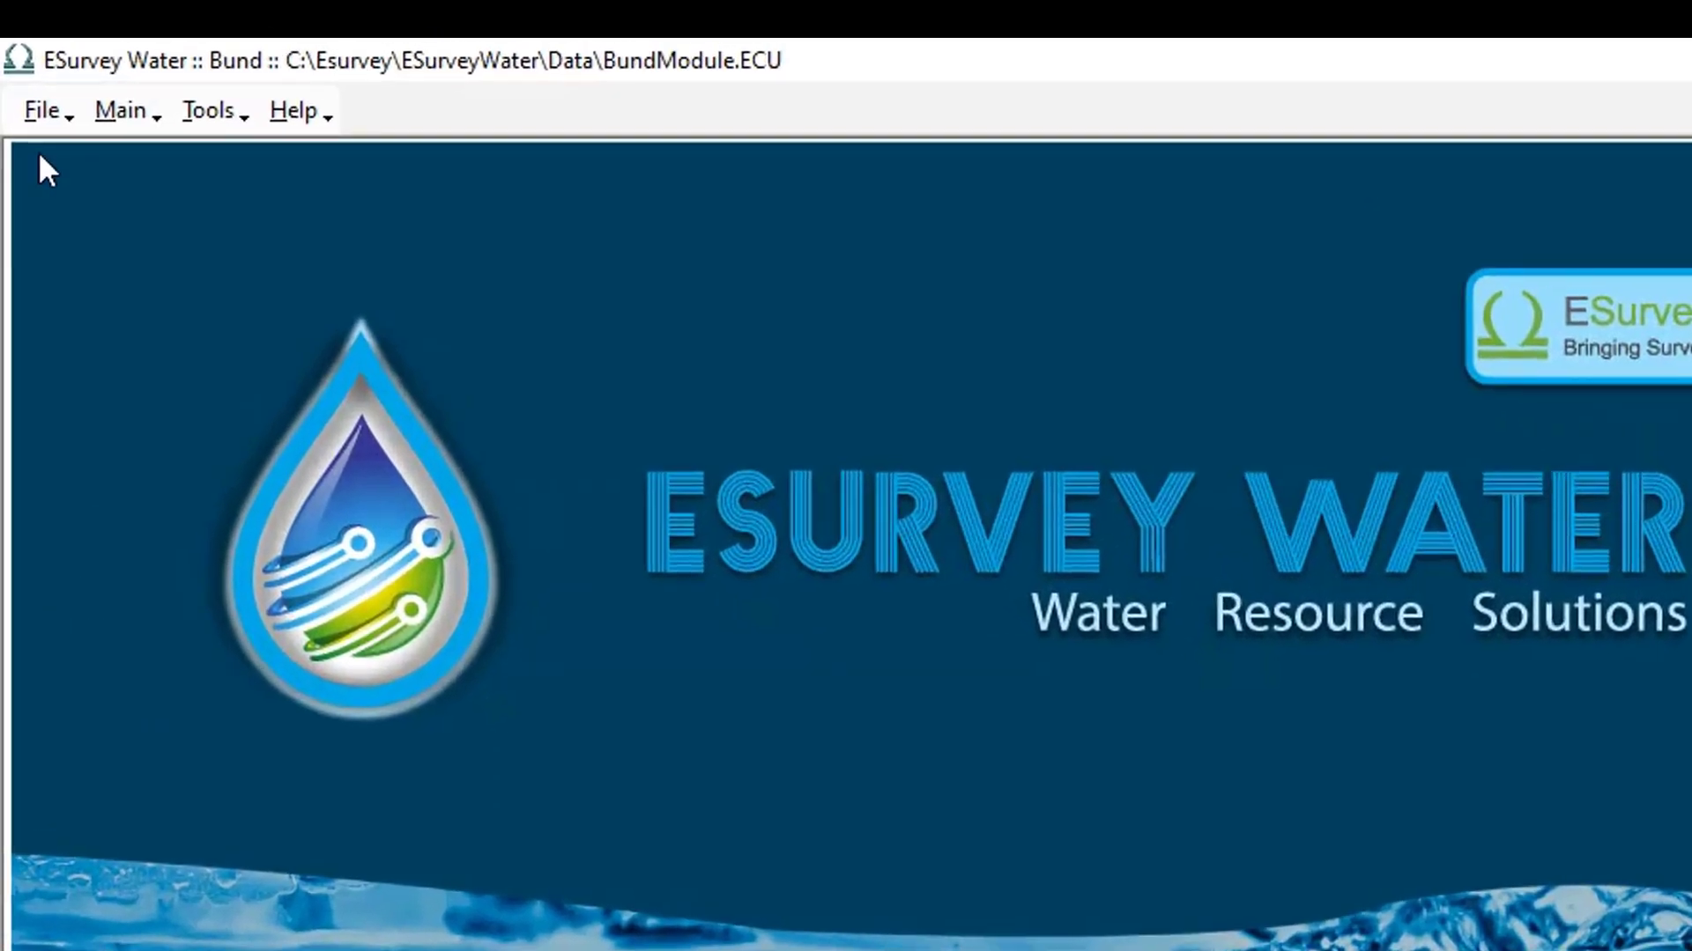
- Create a new Bund project file named BundSample.ECU and confirm the completion message
{"action": "left_click", "coordinate": [27, 61]}
{"action": "left_click", "coordinate": [78, 155]}
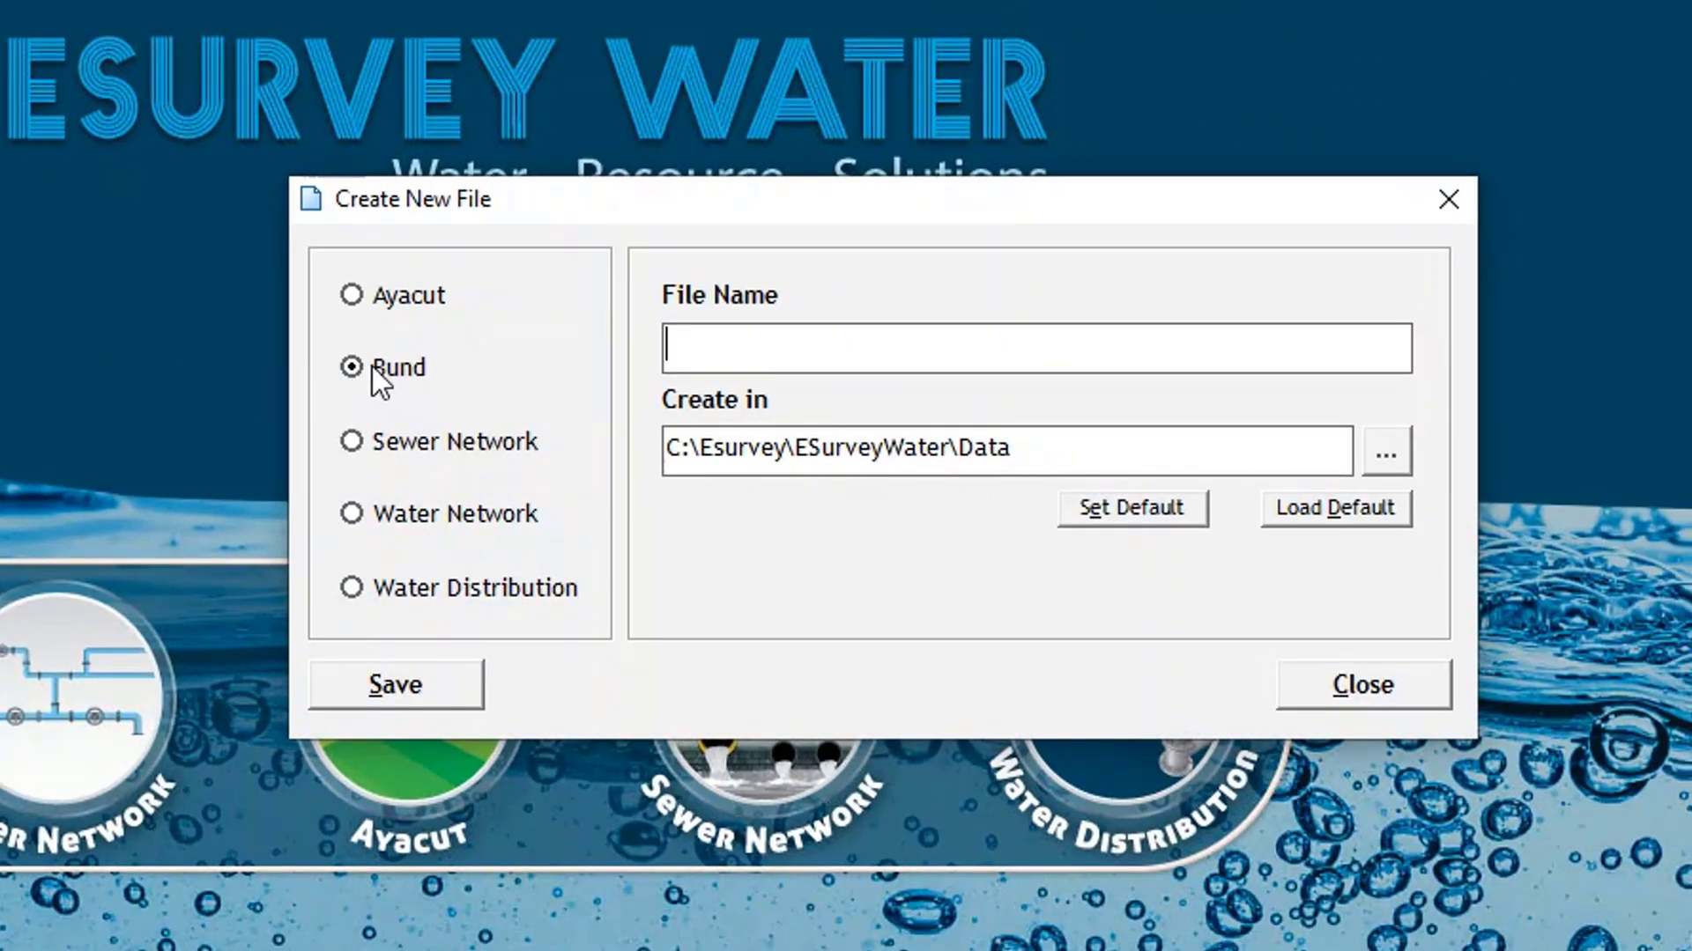
{"action": "type", "text": "BundSample"}
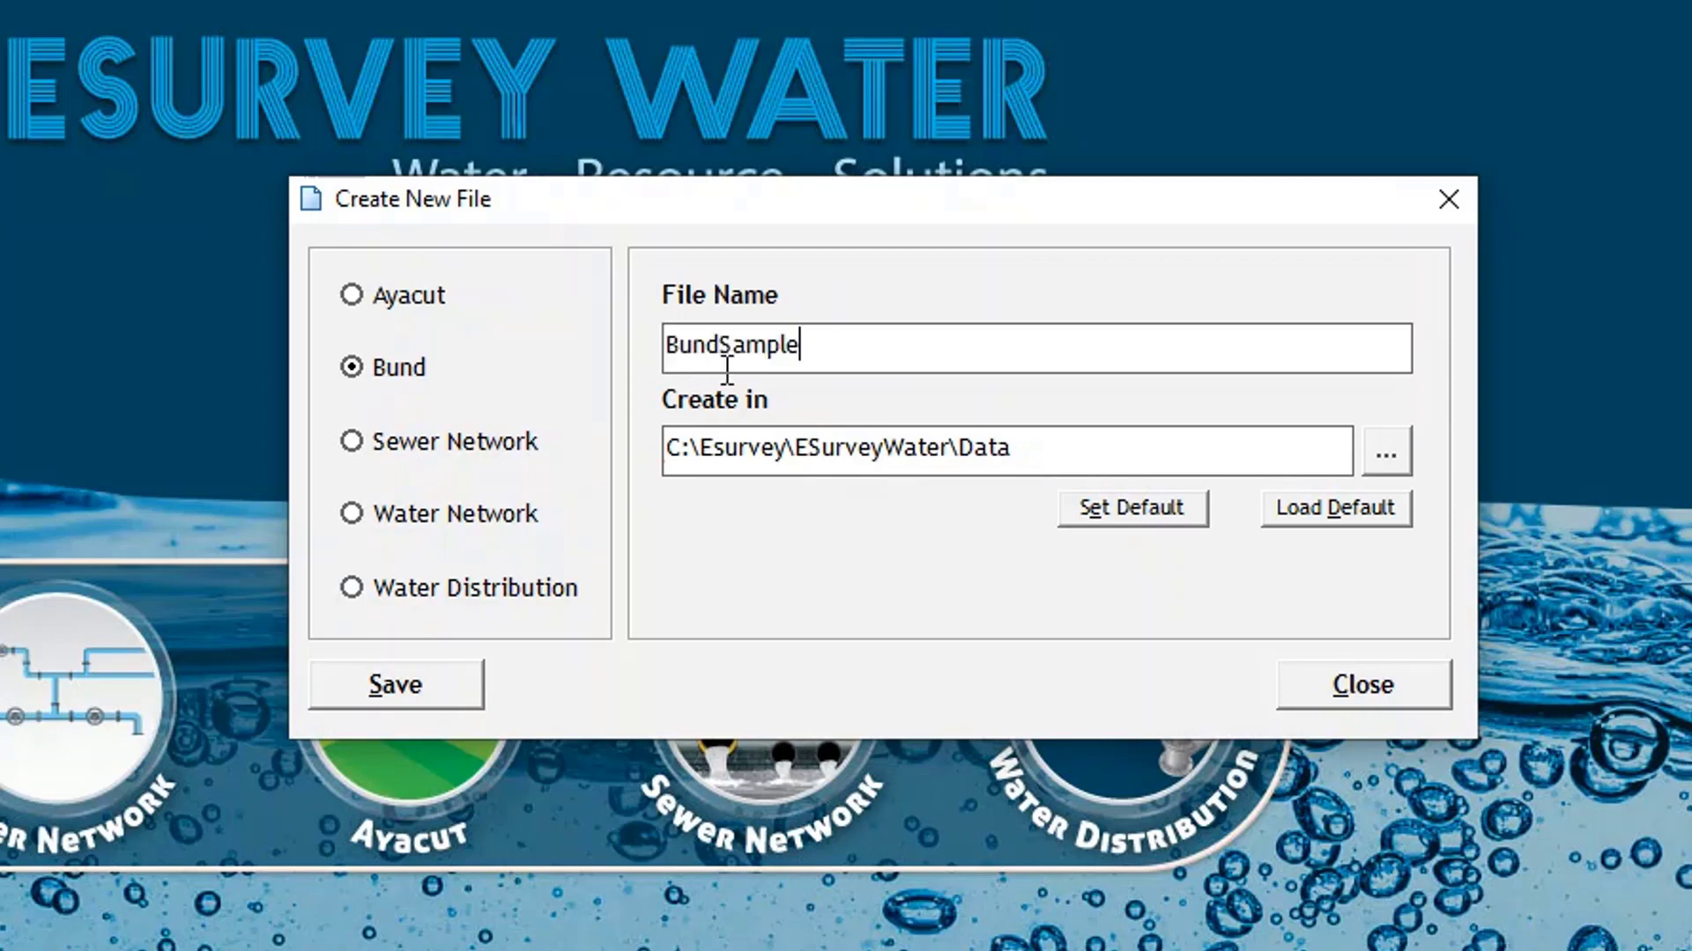
{"action": "left_click", "coordinate": [410, 687]}
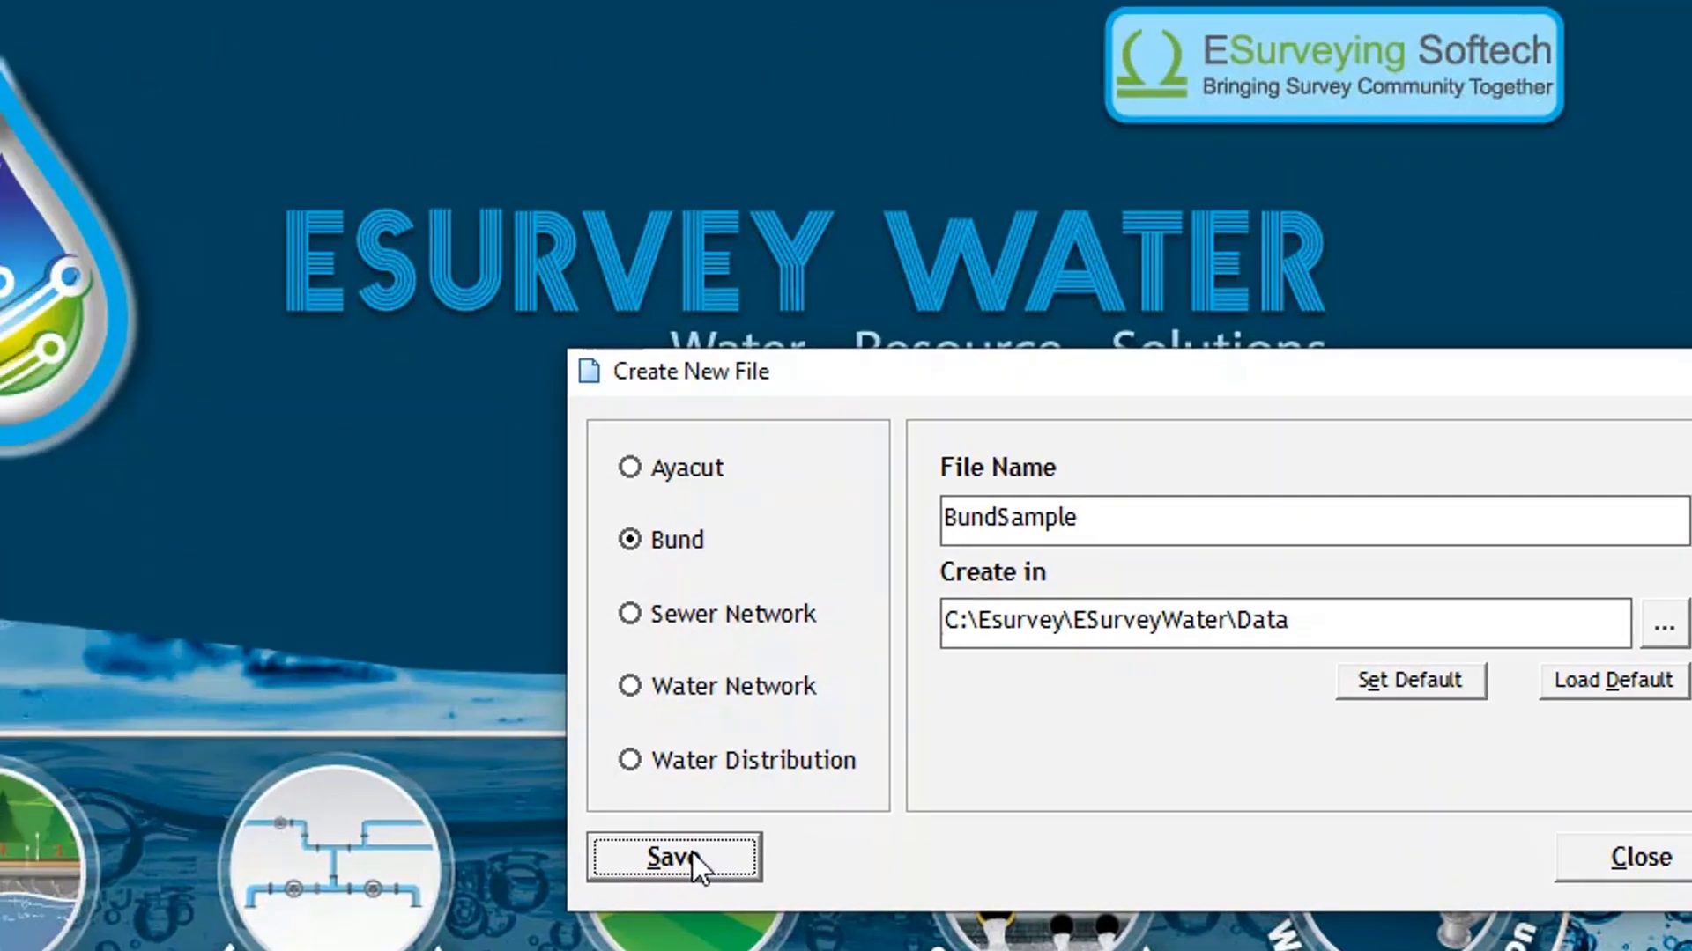
{"action": "key", "text": "Return"}
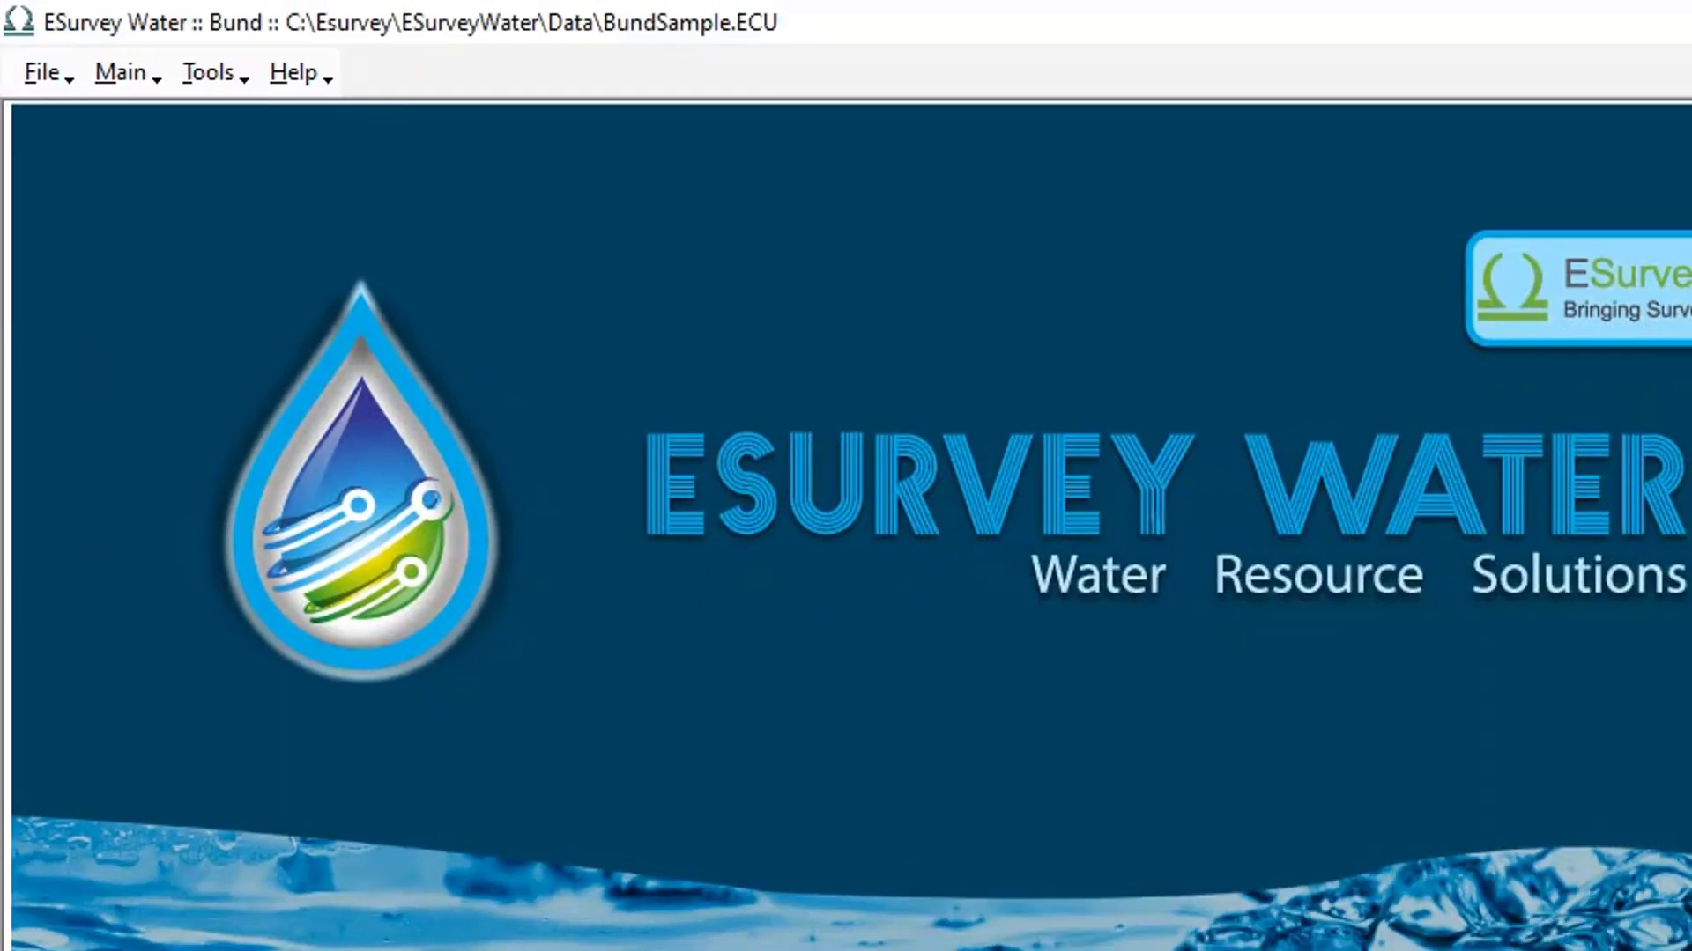
- Browse the Main and Tools command lists and open the Default Settings
{"action": "left_click", "coordinate": [136, 82]}
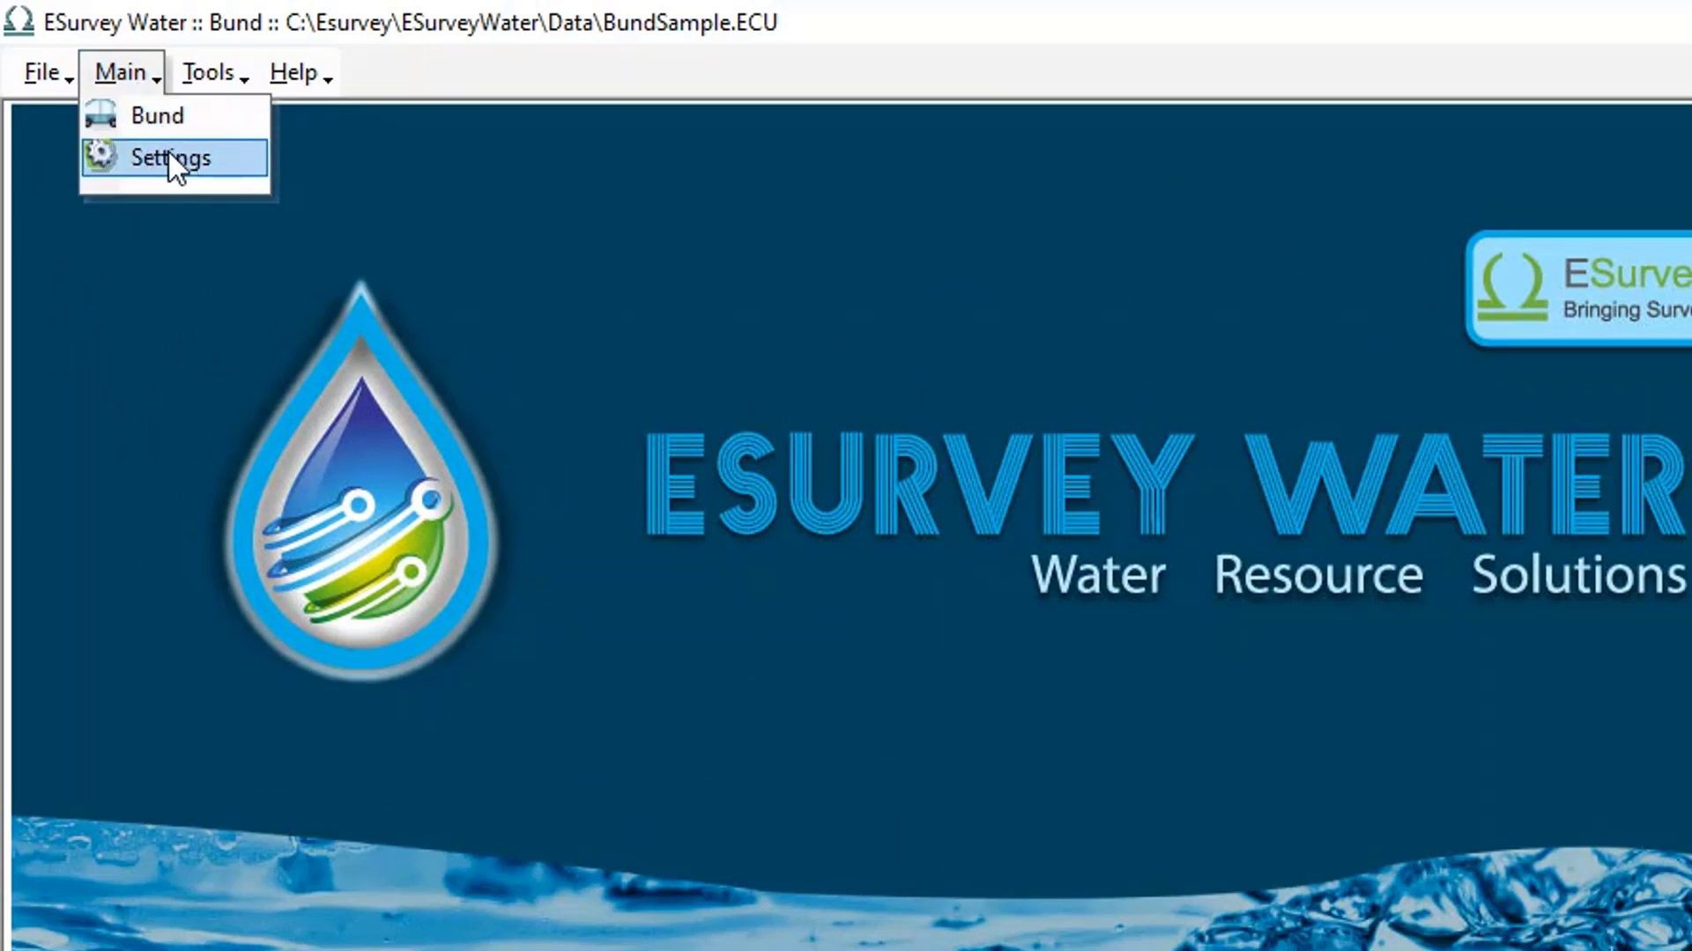
{"action": "left_click", "coordinate": [231, 75]}
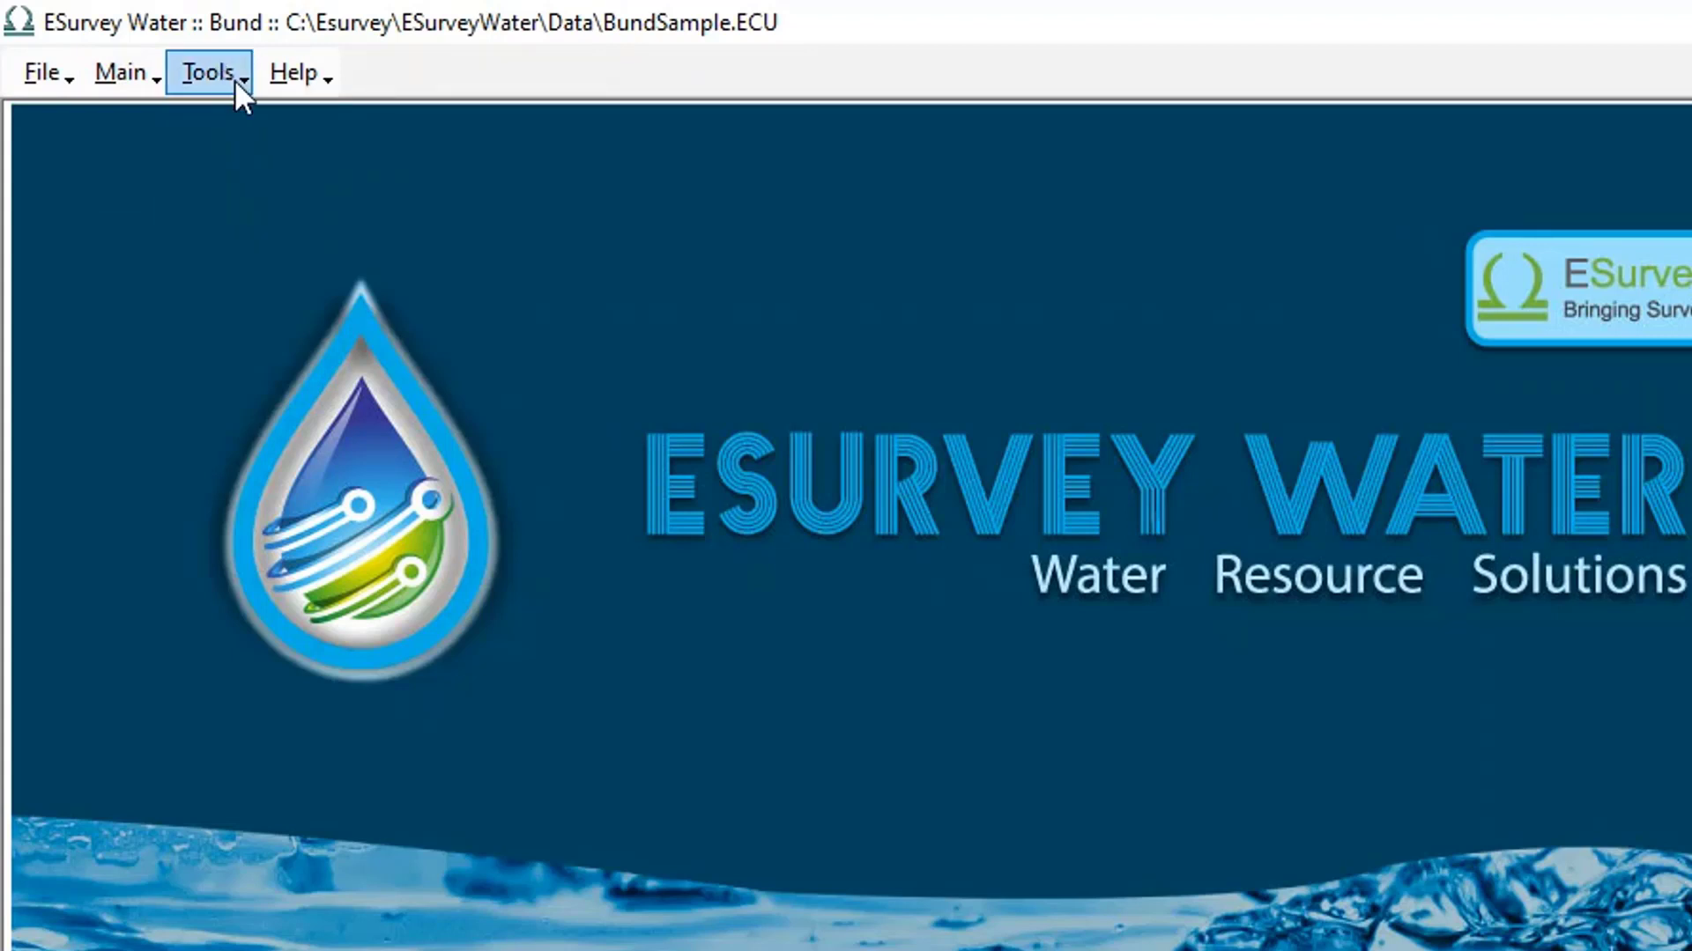
{"action": "left_click", "coordinate": [234, 79]}
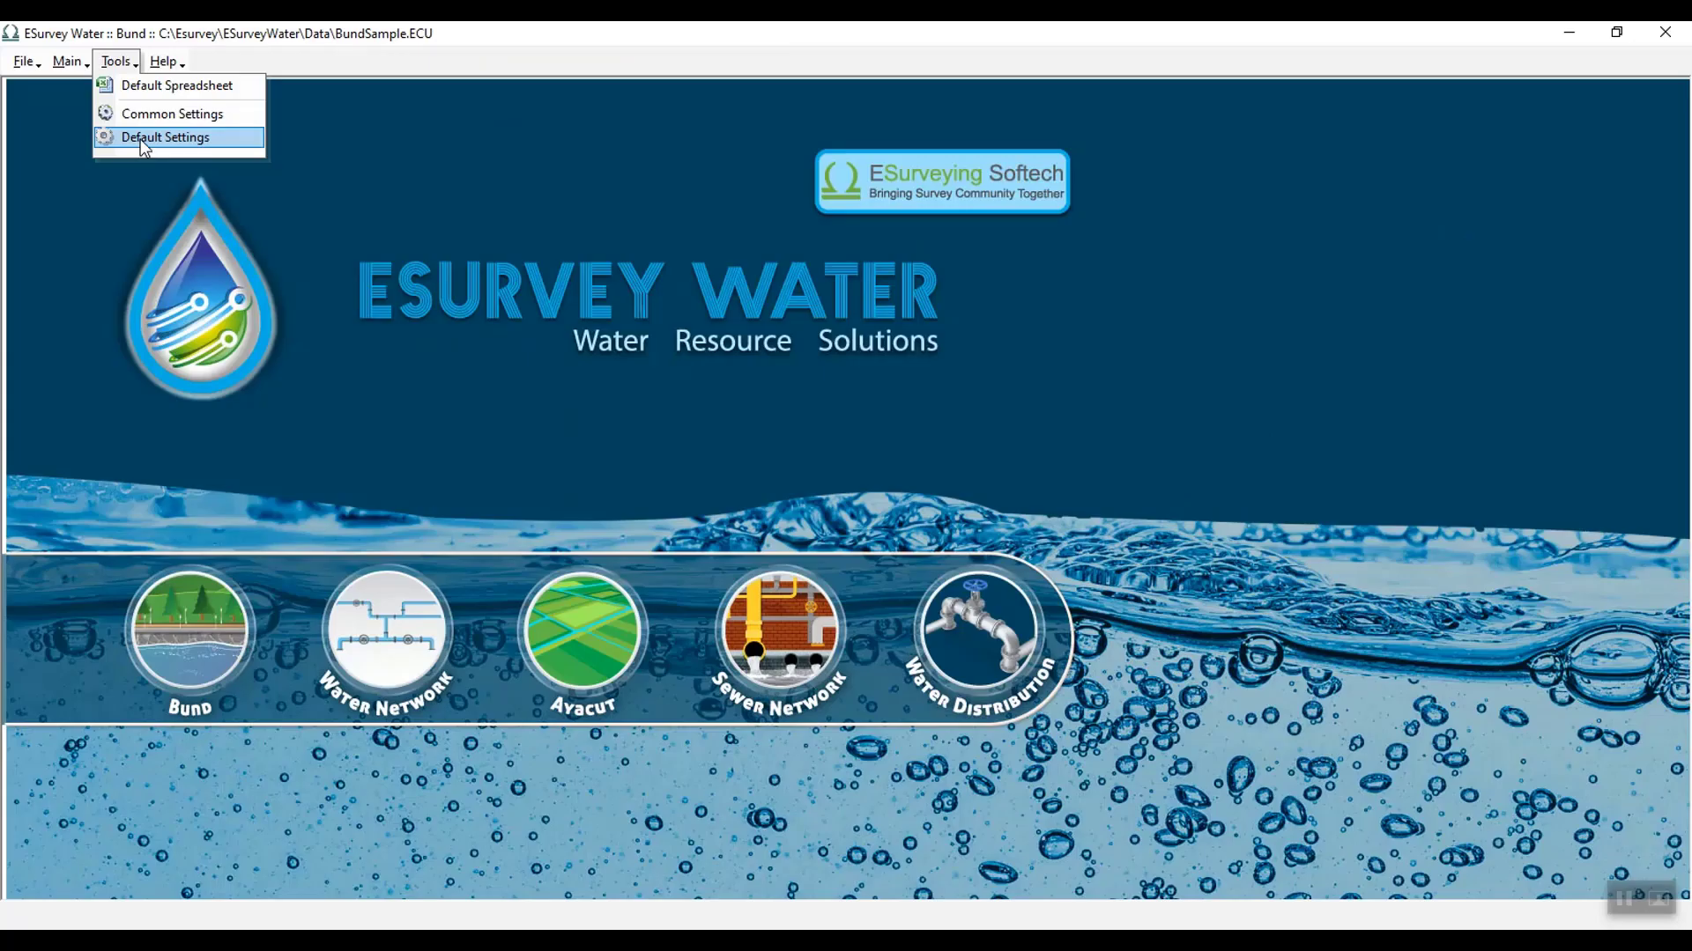
{"action": "left_click", "coordinate": [144, 138]}
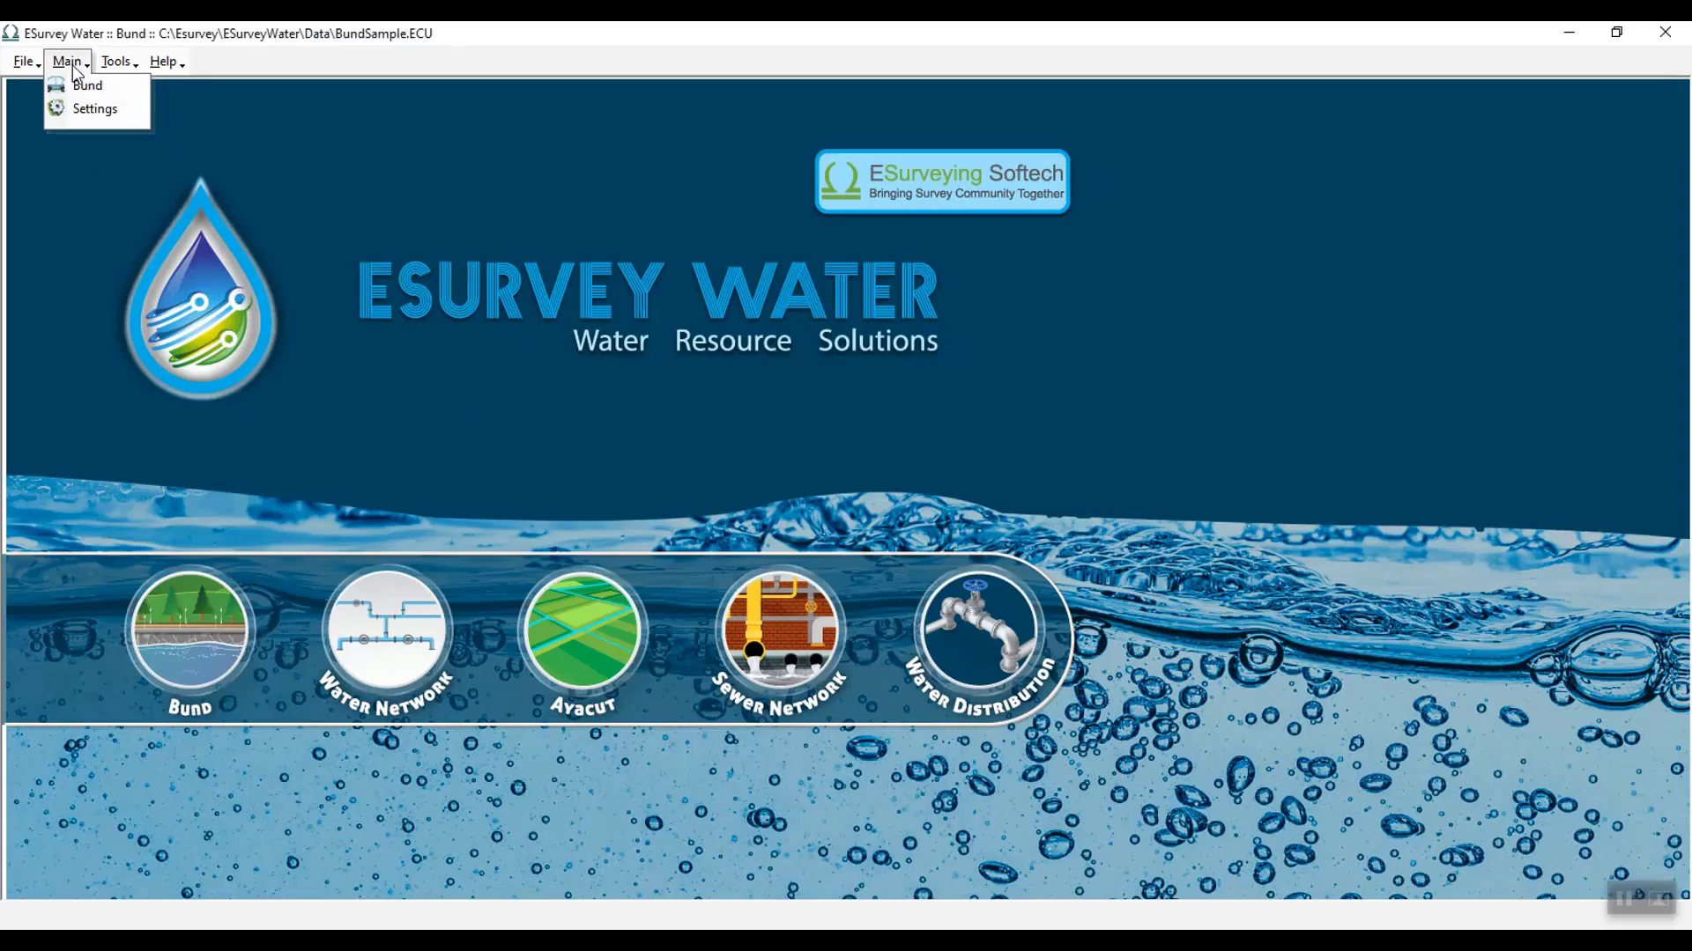
- Open BundSample's project Settings on the Basic page with CS scale 100/100 and LS scale 1000/100
{"action": "left_click", "coordinate": [96, 109]}
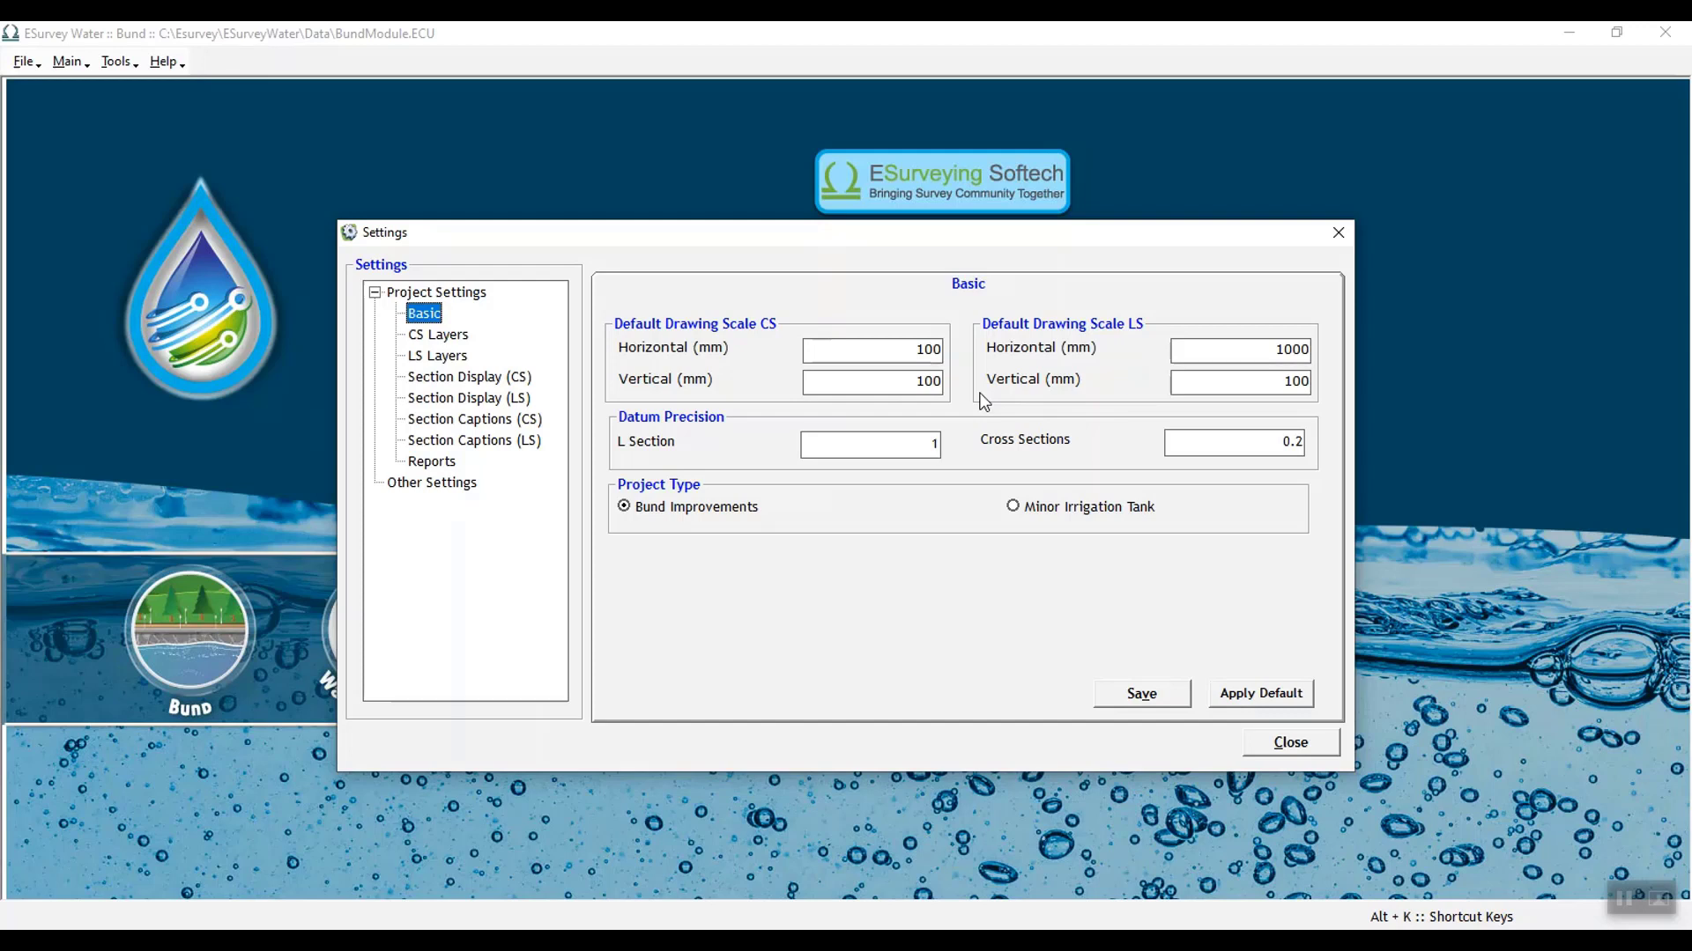
- Save the Basic settings and display the CS Layers grid
{"action": "left_click", "coordinate": [1140, 694]}
{"action": "key", "text": "Return"}
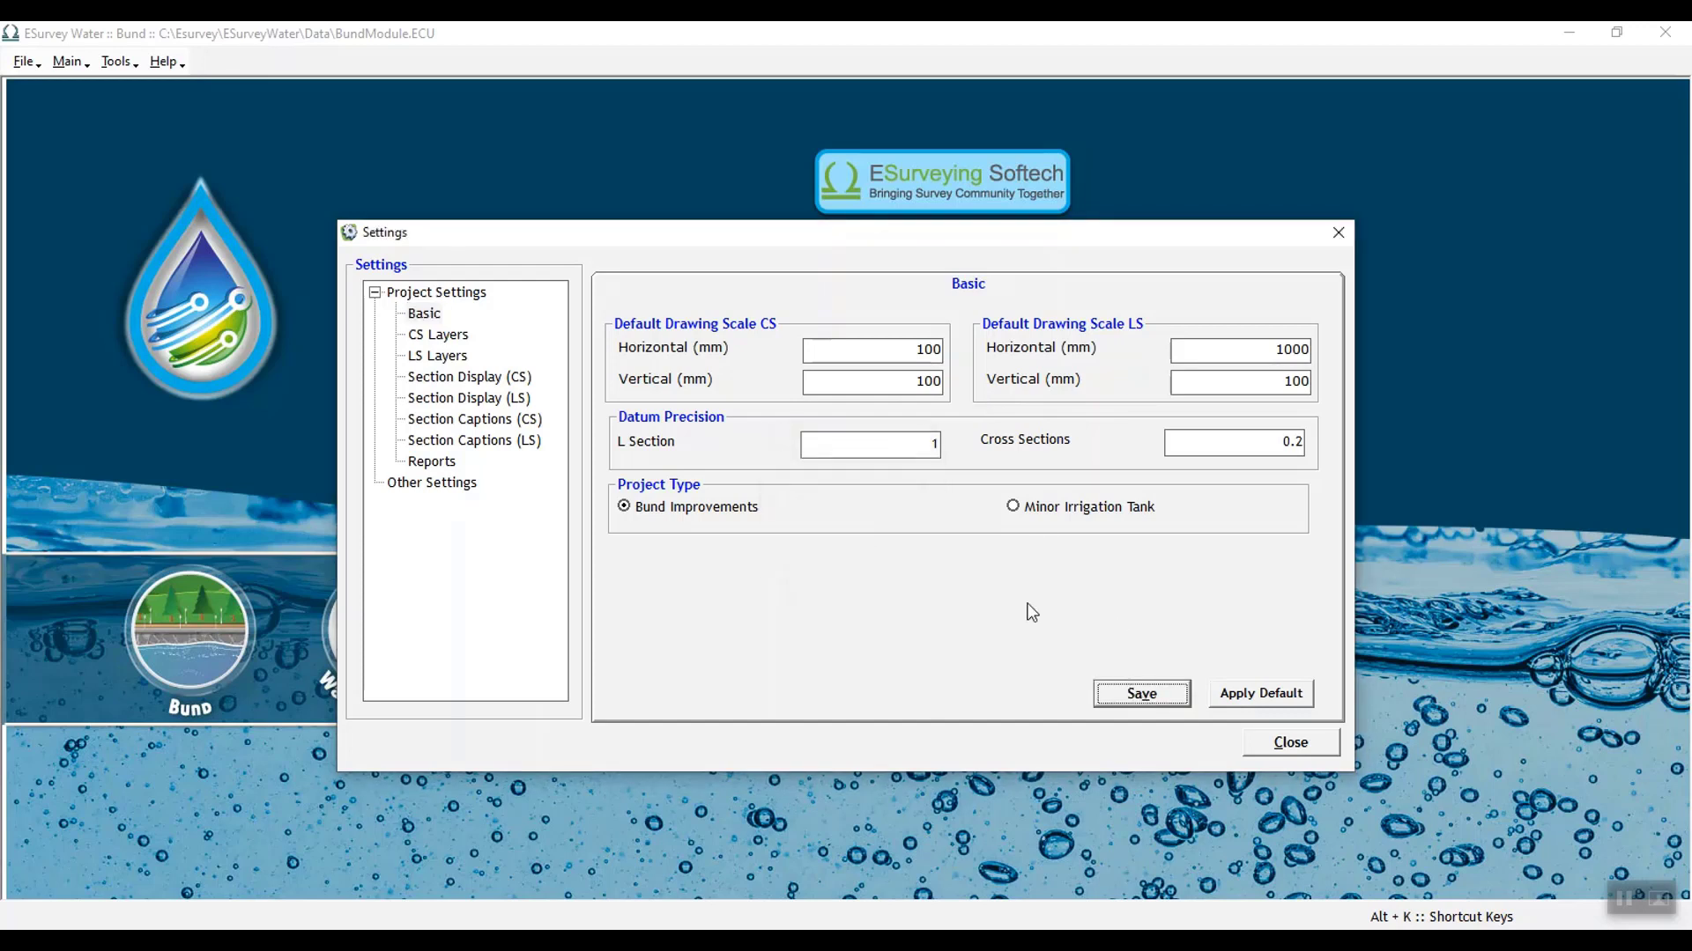
{"action": "left_click", "coordinate": [457, 339]}
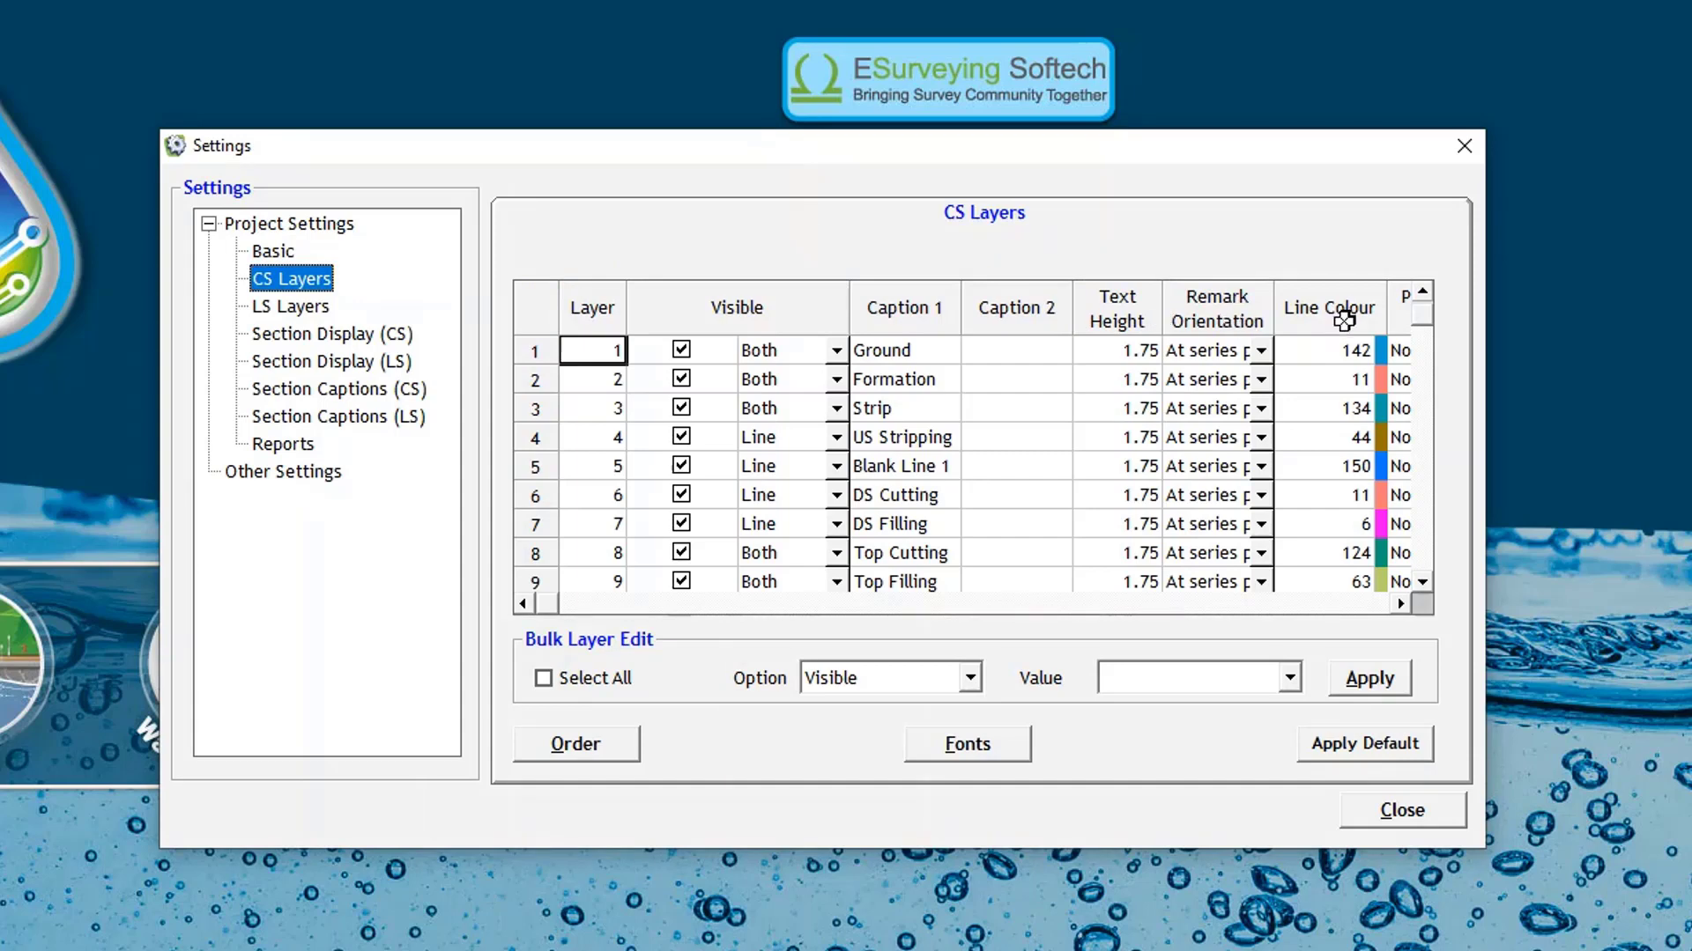
- Scroll the CS Layers grid right through Line Type, Font Name, Row Height, Font Colour, Decimals and Hatch
{"action": "left_click", "coordinate": [1403, 604]}
{"action": "left_click", "coordinate": [1403, 604]}
{"action": "left_click", "coordinate": [1403, 604]}
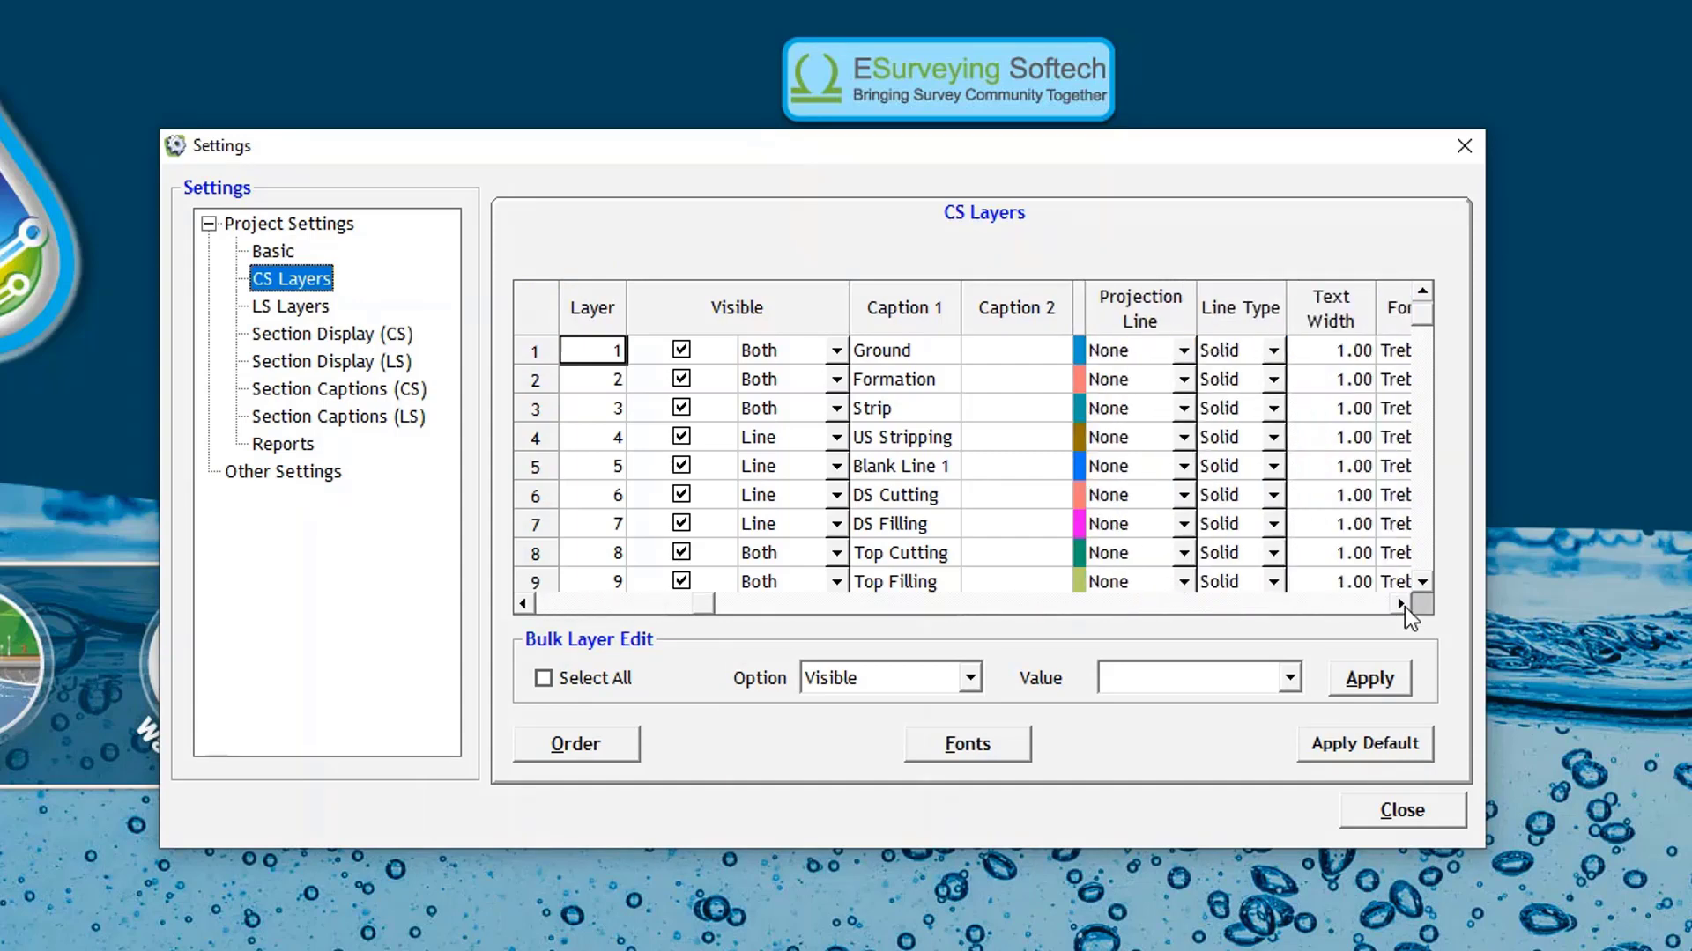
{"action": "left_click", "coordinate": [1403, 605]}
{"action": "left_click", "coordinate": [1402, 604]}
{"action": "left_click", "coordinate": [1403, 604]}
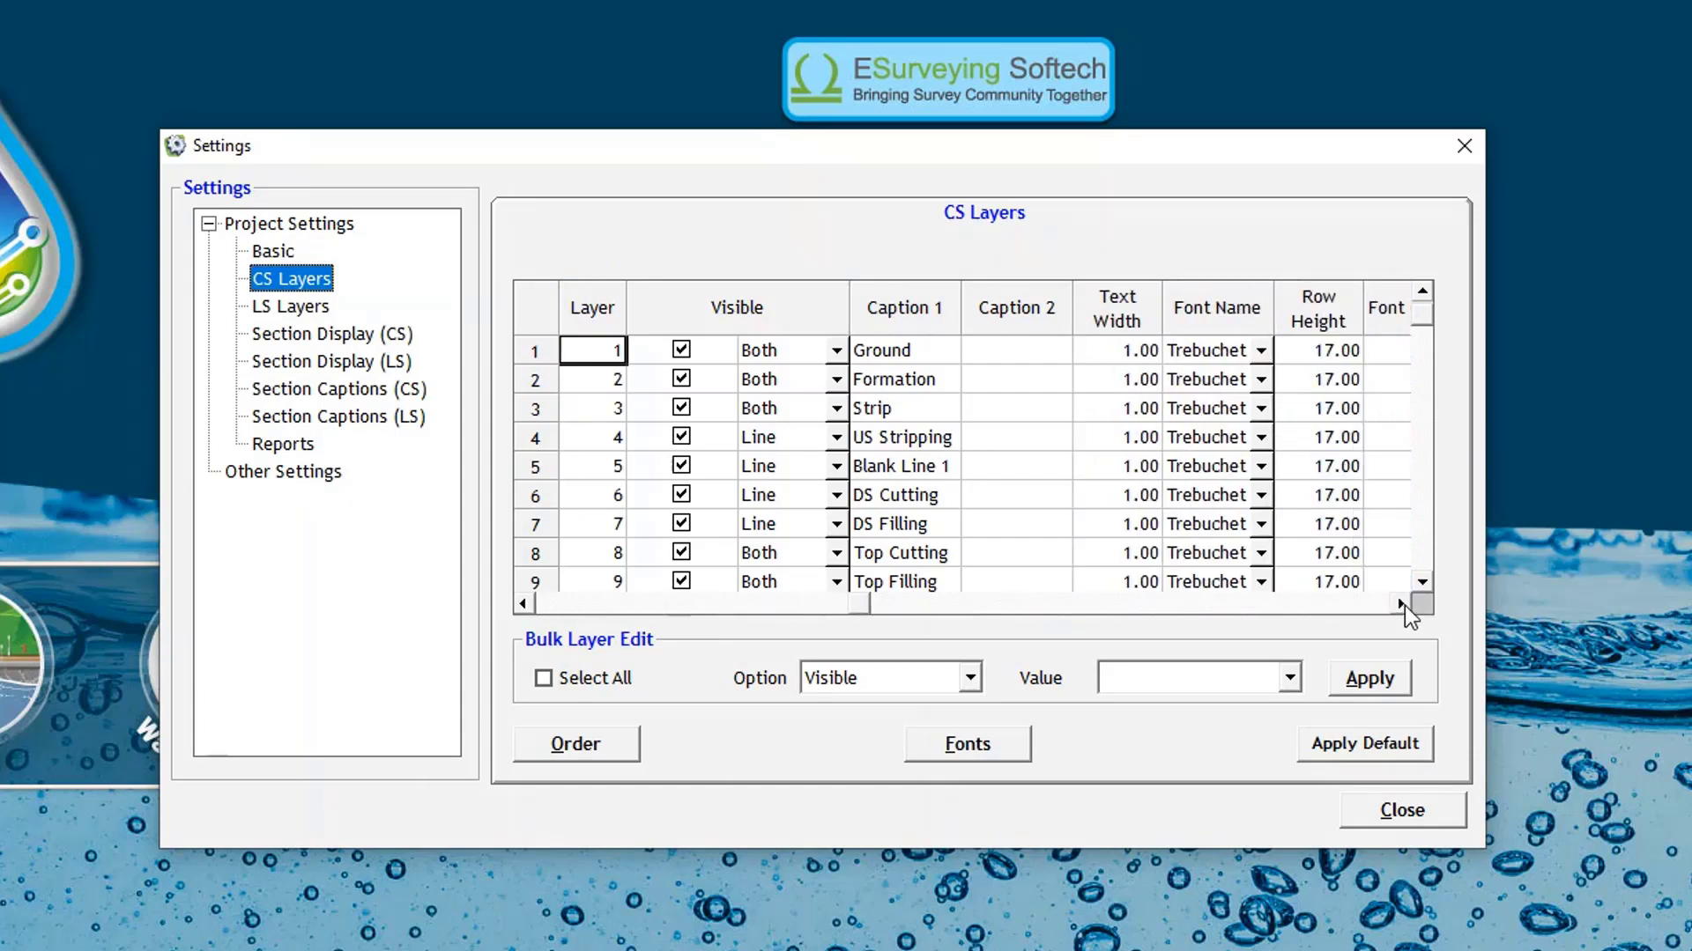
{"action": "left_click", "coordinate": [1402, 605]}
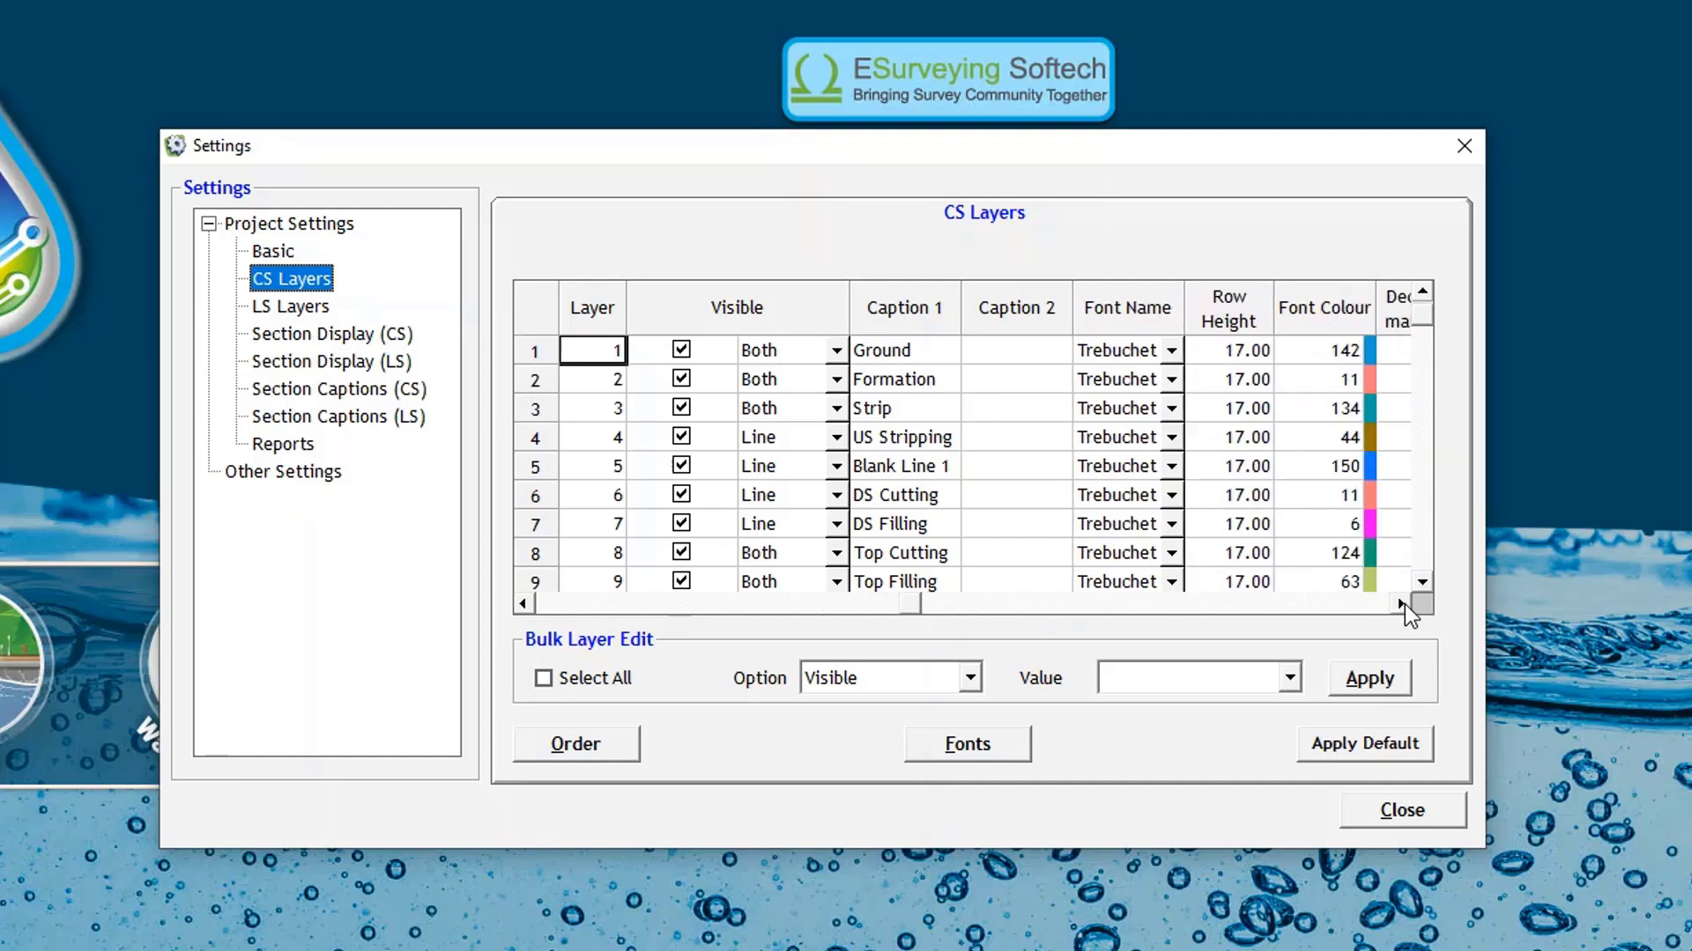
{"action": "left_click", "coordinate": [1402, 605]}
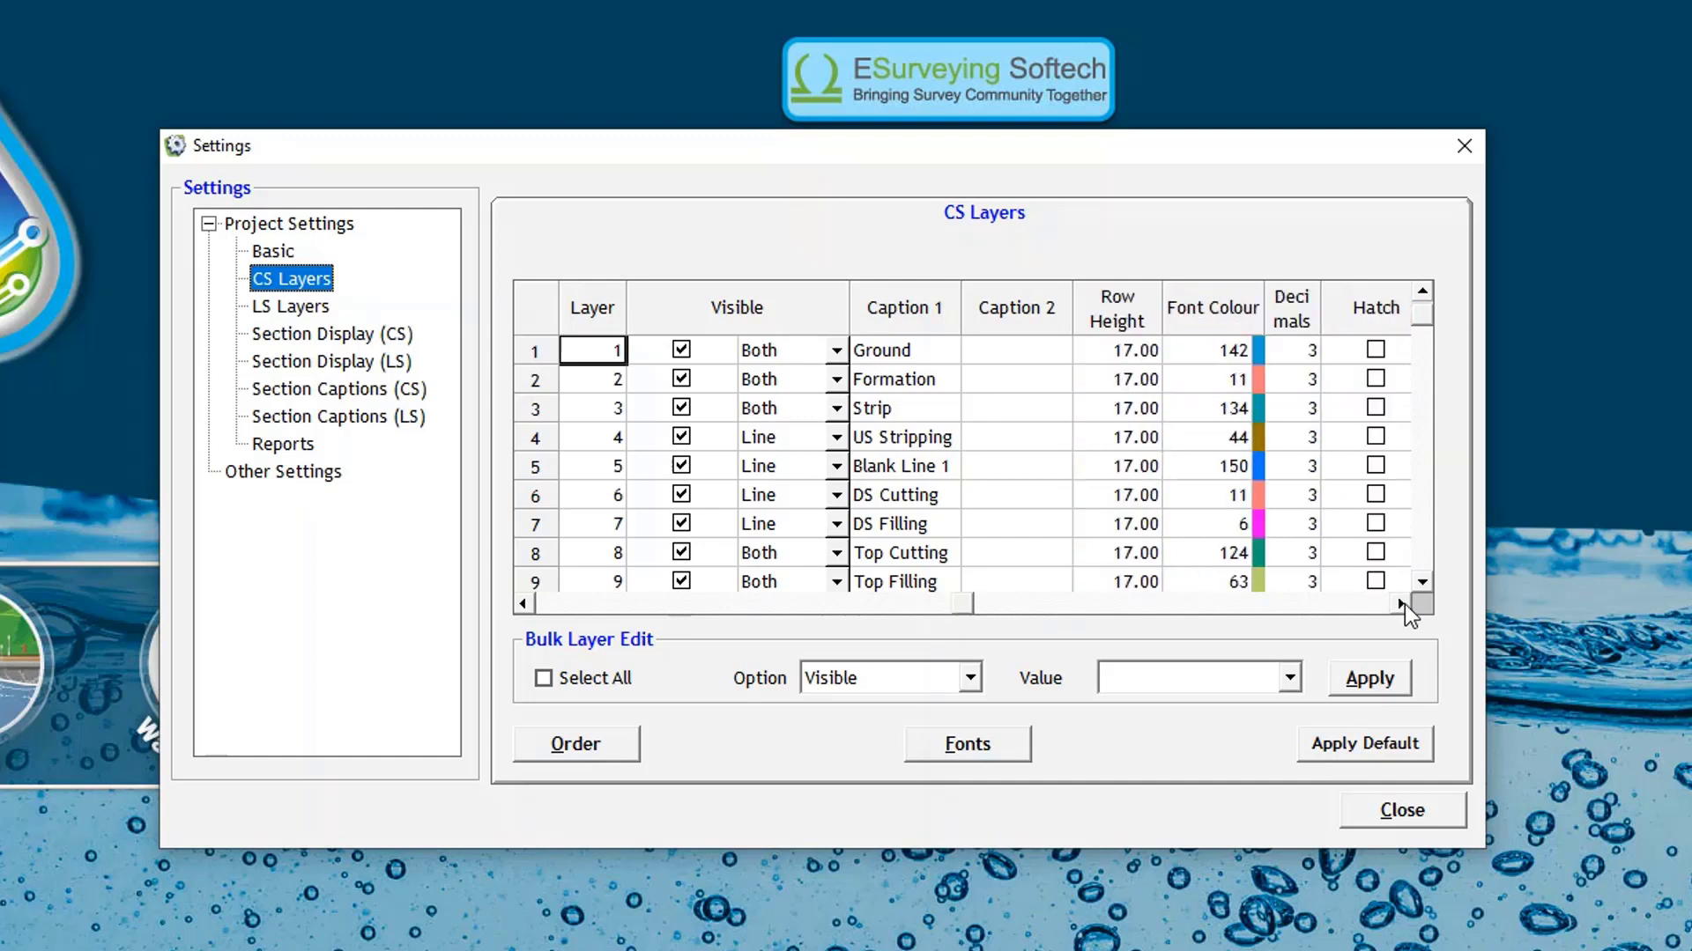
{"action": "left_click", "coordinate": [1403, 604]}
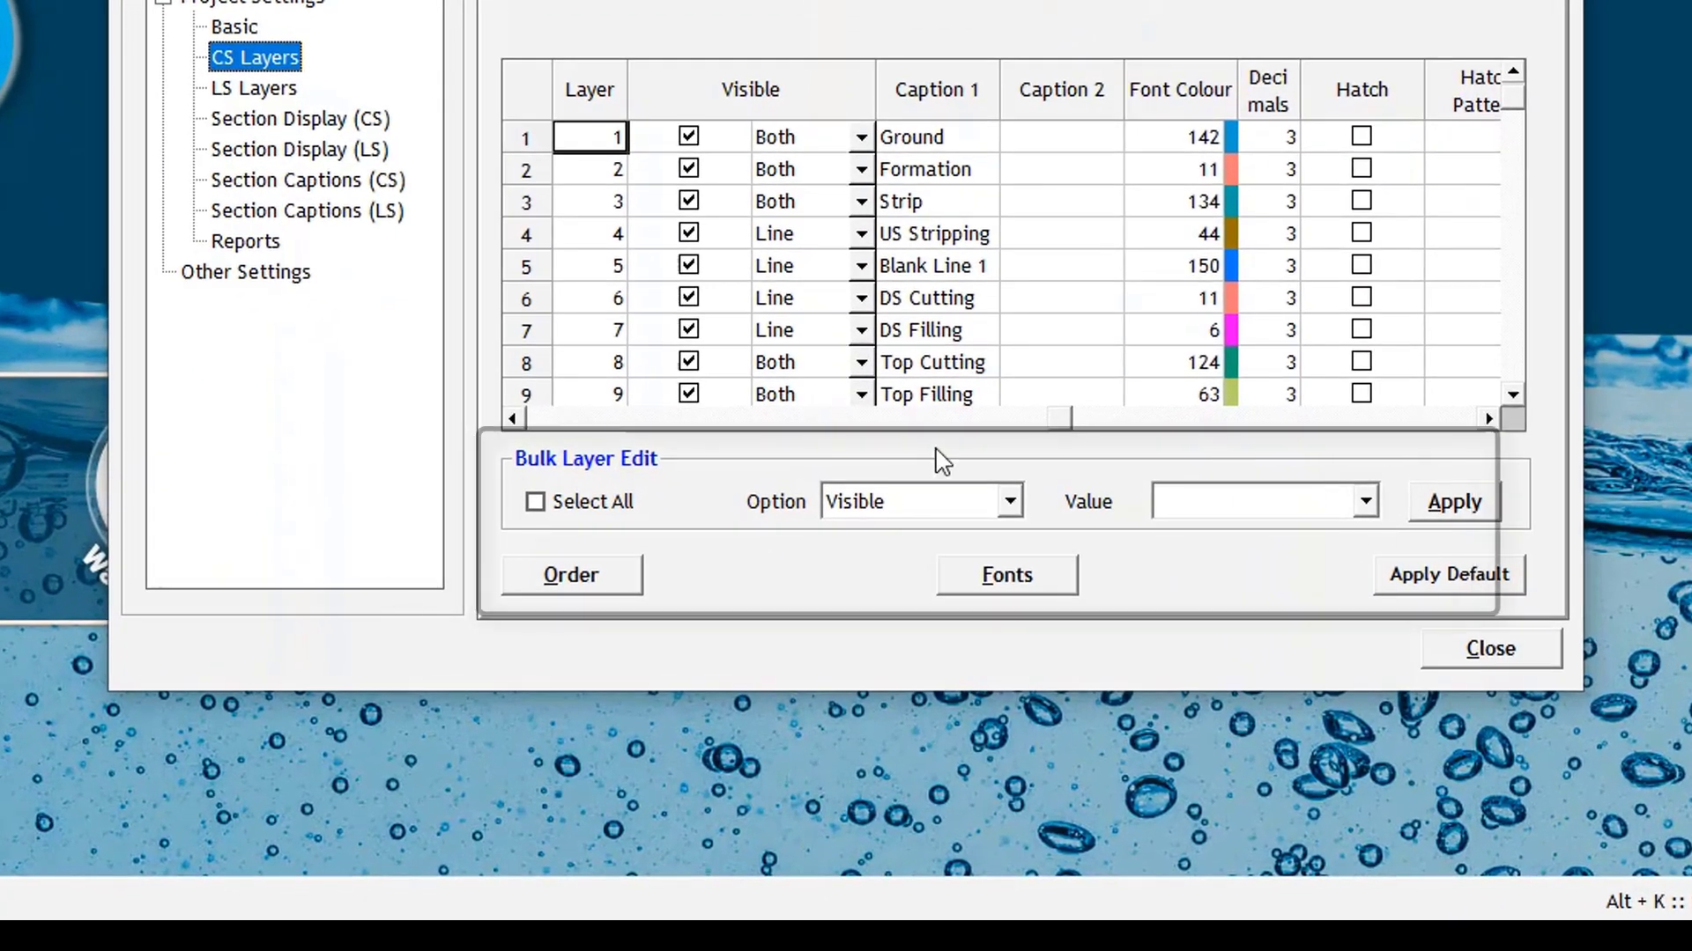
- Select all CS layers and apply the Visible bulk layer edit option
{"action": "left_click", "coordinate": [534, 502]}
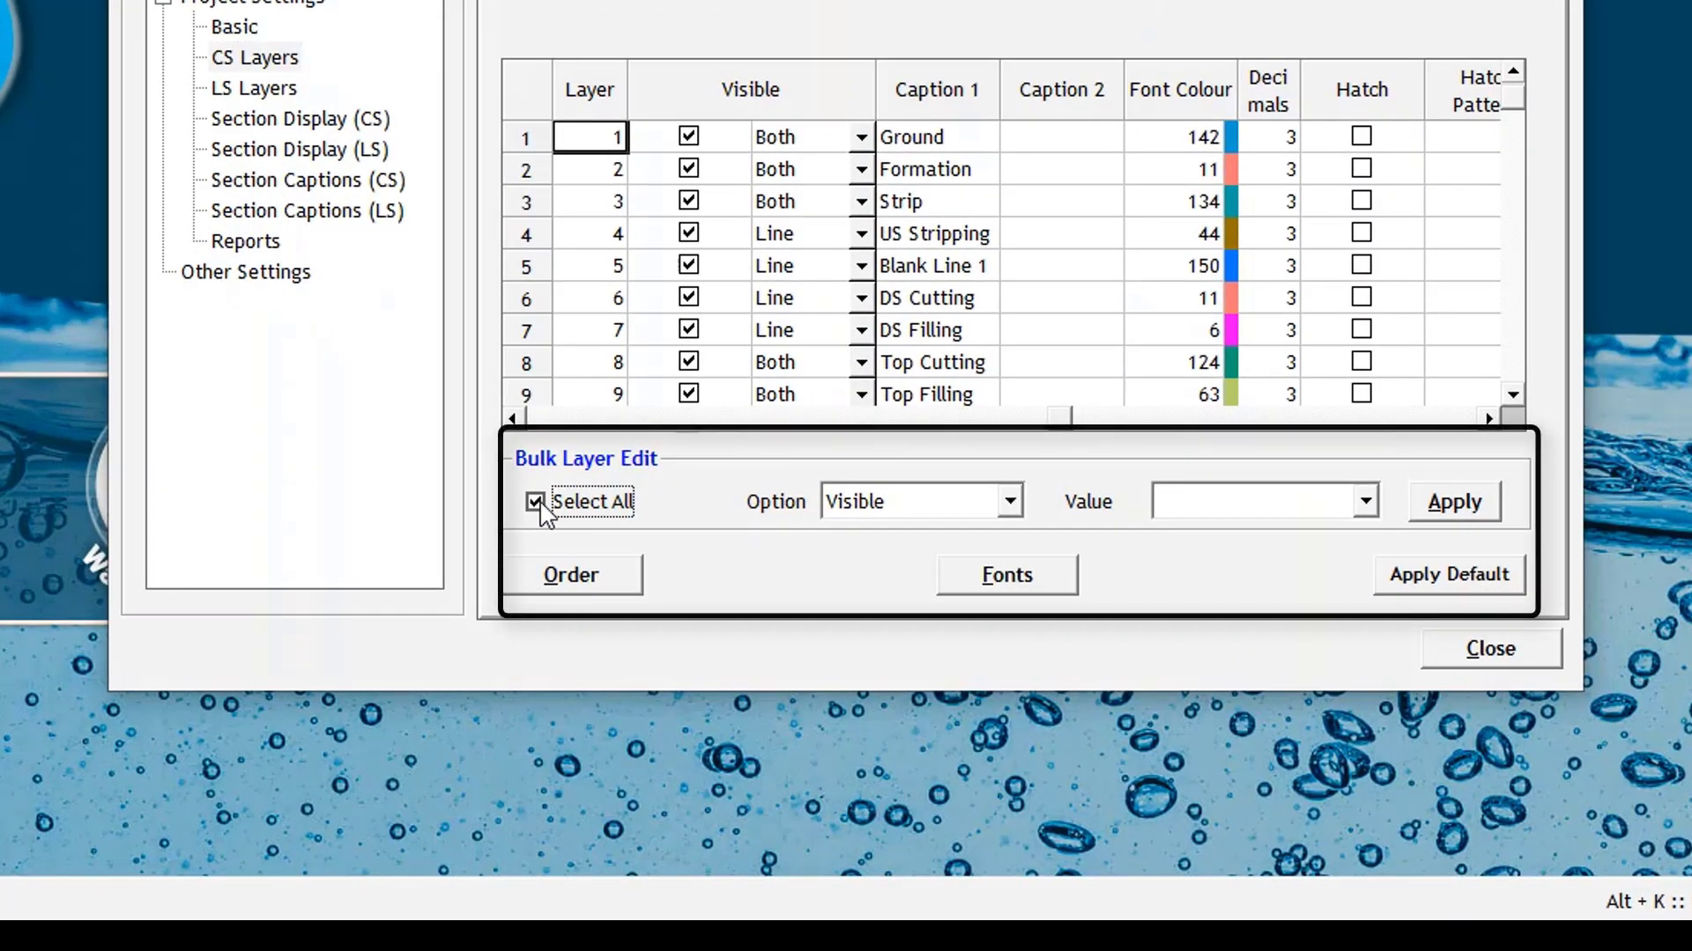
{"action": "left_click", "coordinate": [534, 502]}
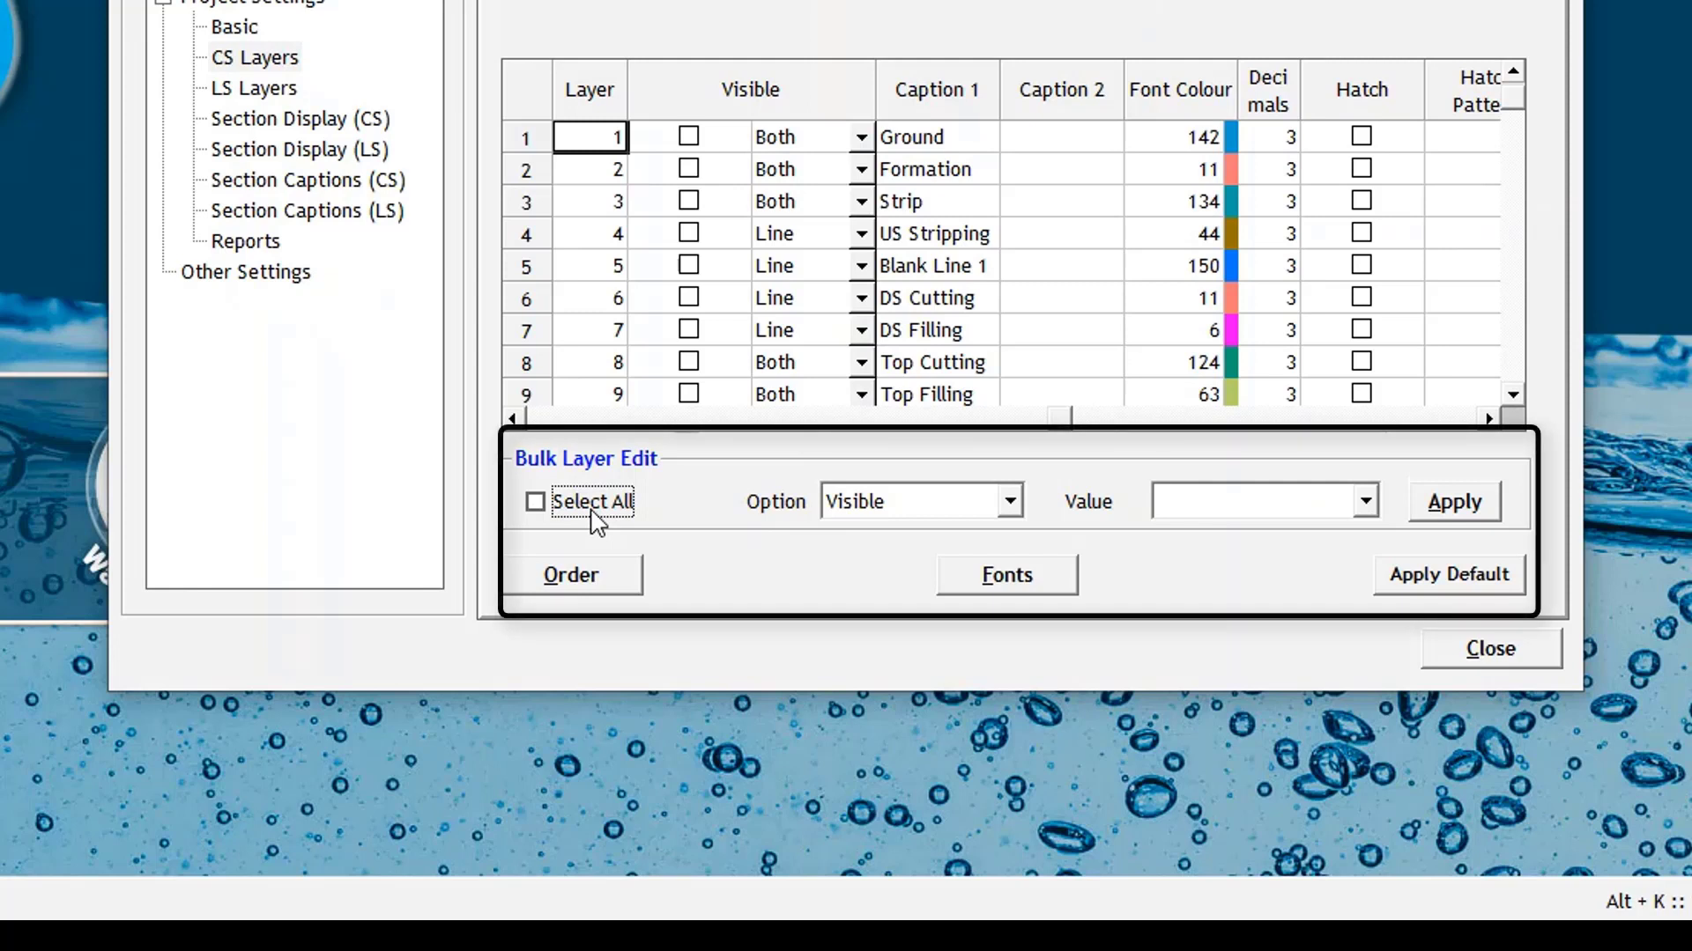
{"action": "left_click", "coordinate": [1004, 502]}
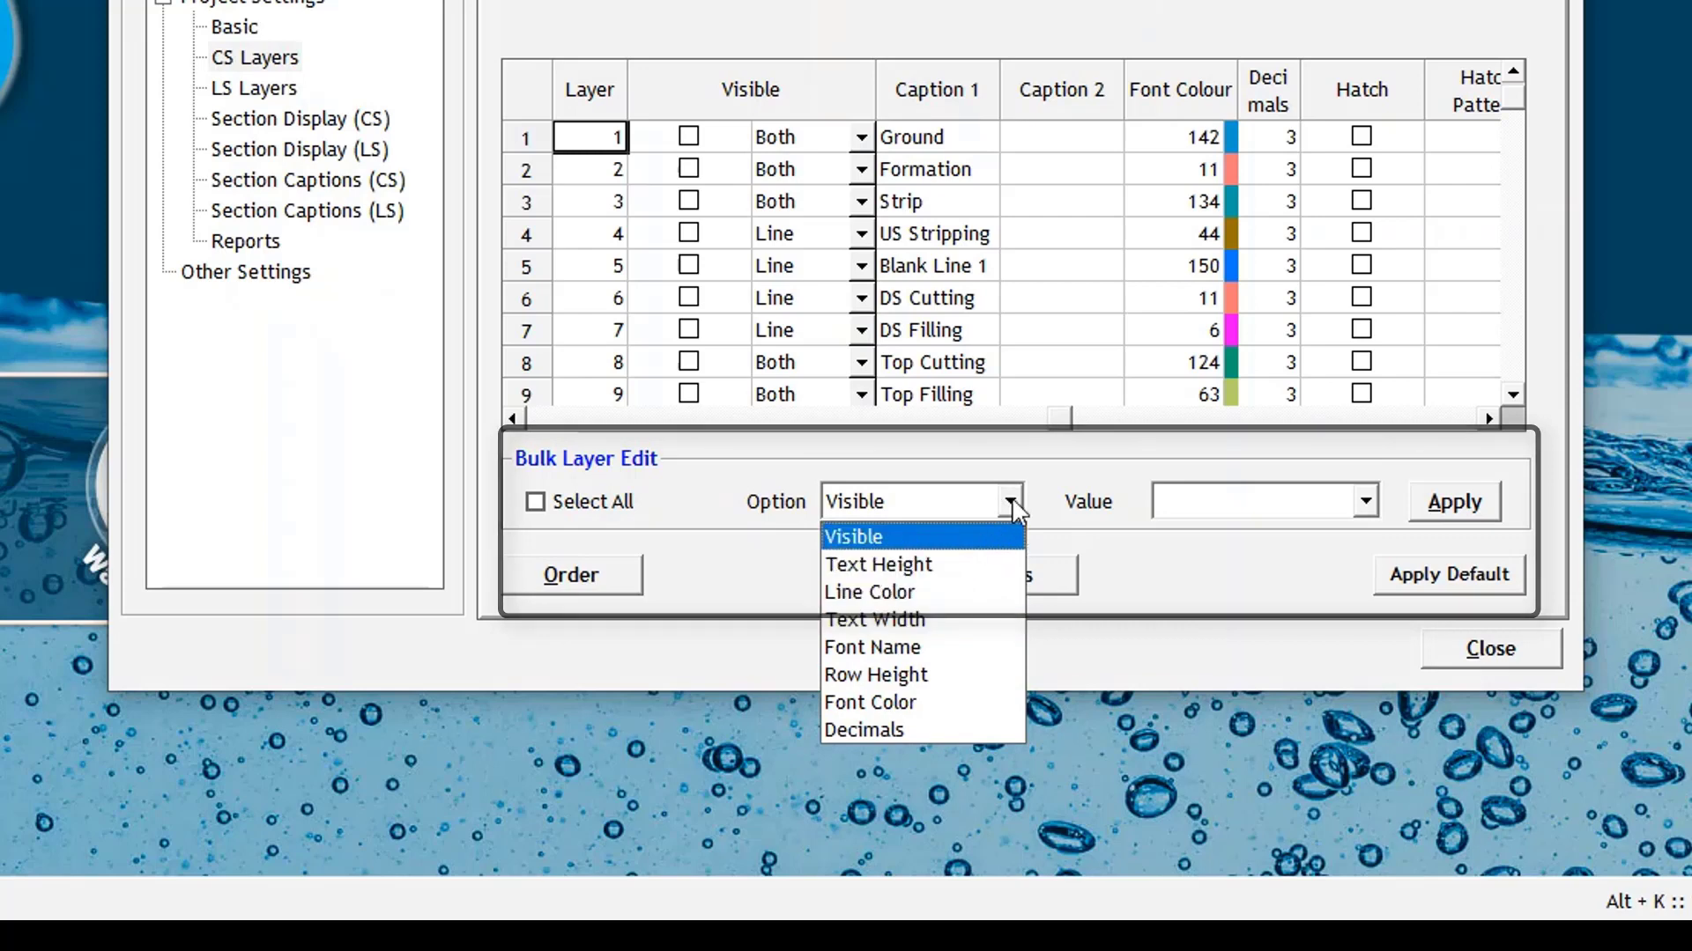
{"action": "left_click", "coordinate": [969, 537]}
{"action": "left_click", "coordinate": [1467, 514]}
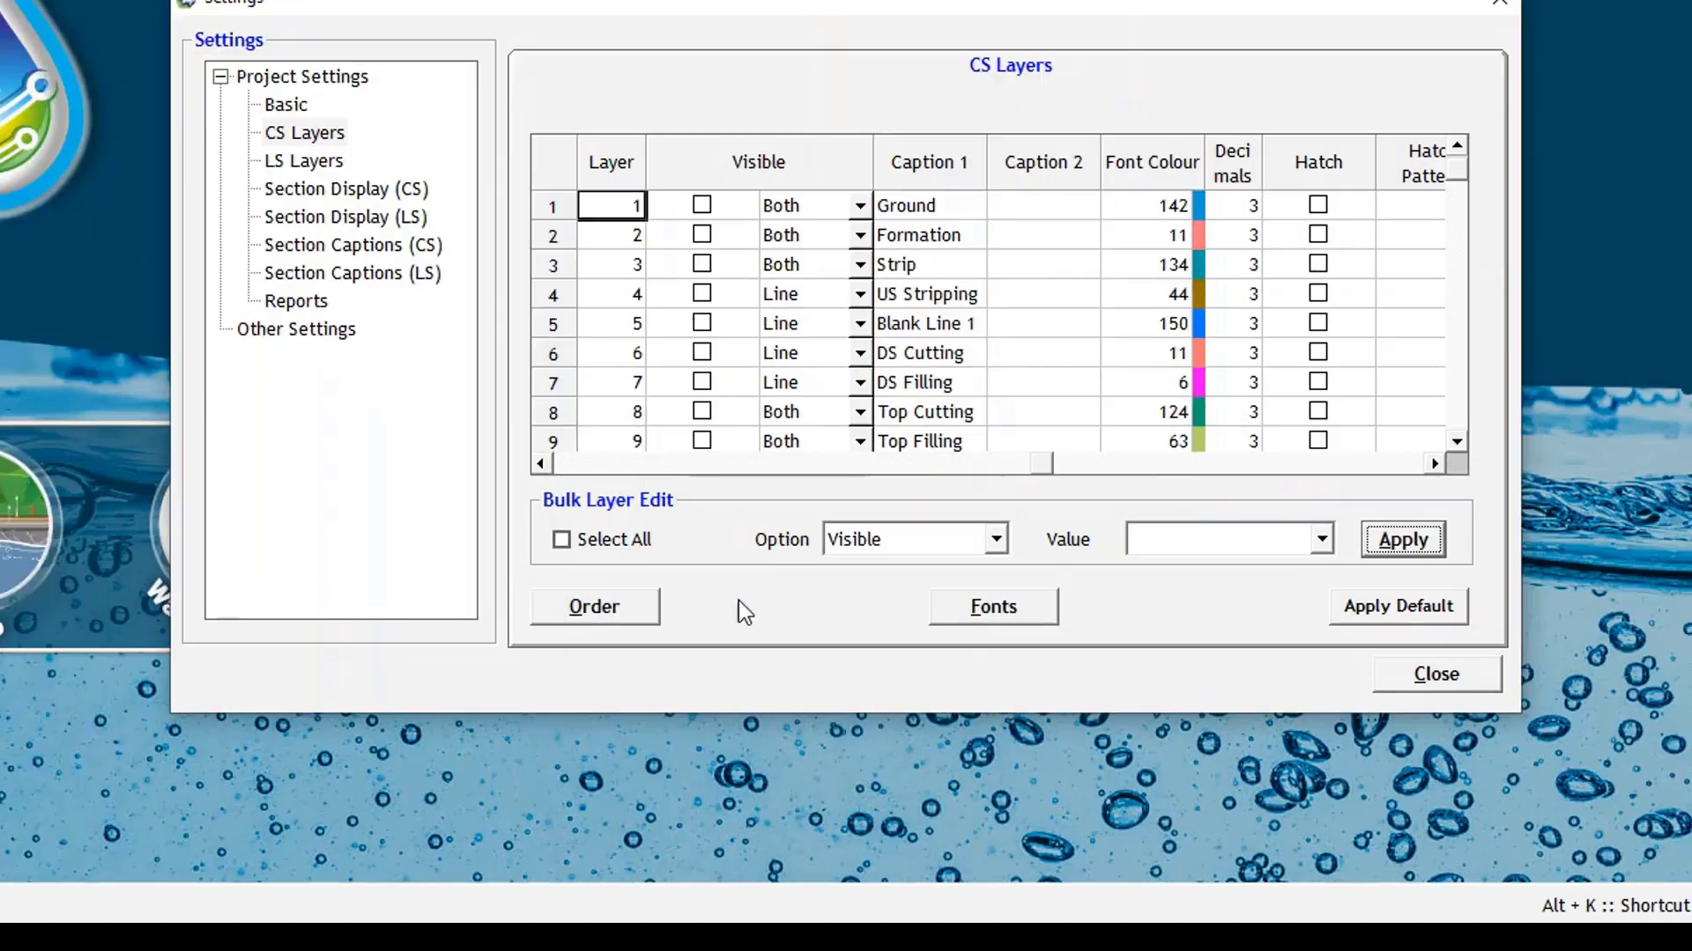
- Move the Ground layer down one place, below Formation, in the CS drawing order
{"action": "left_click", "coordinate": [622, 609]}
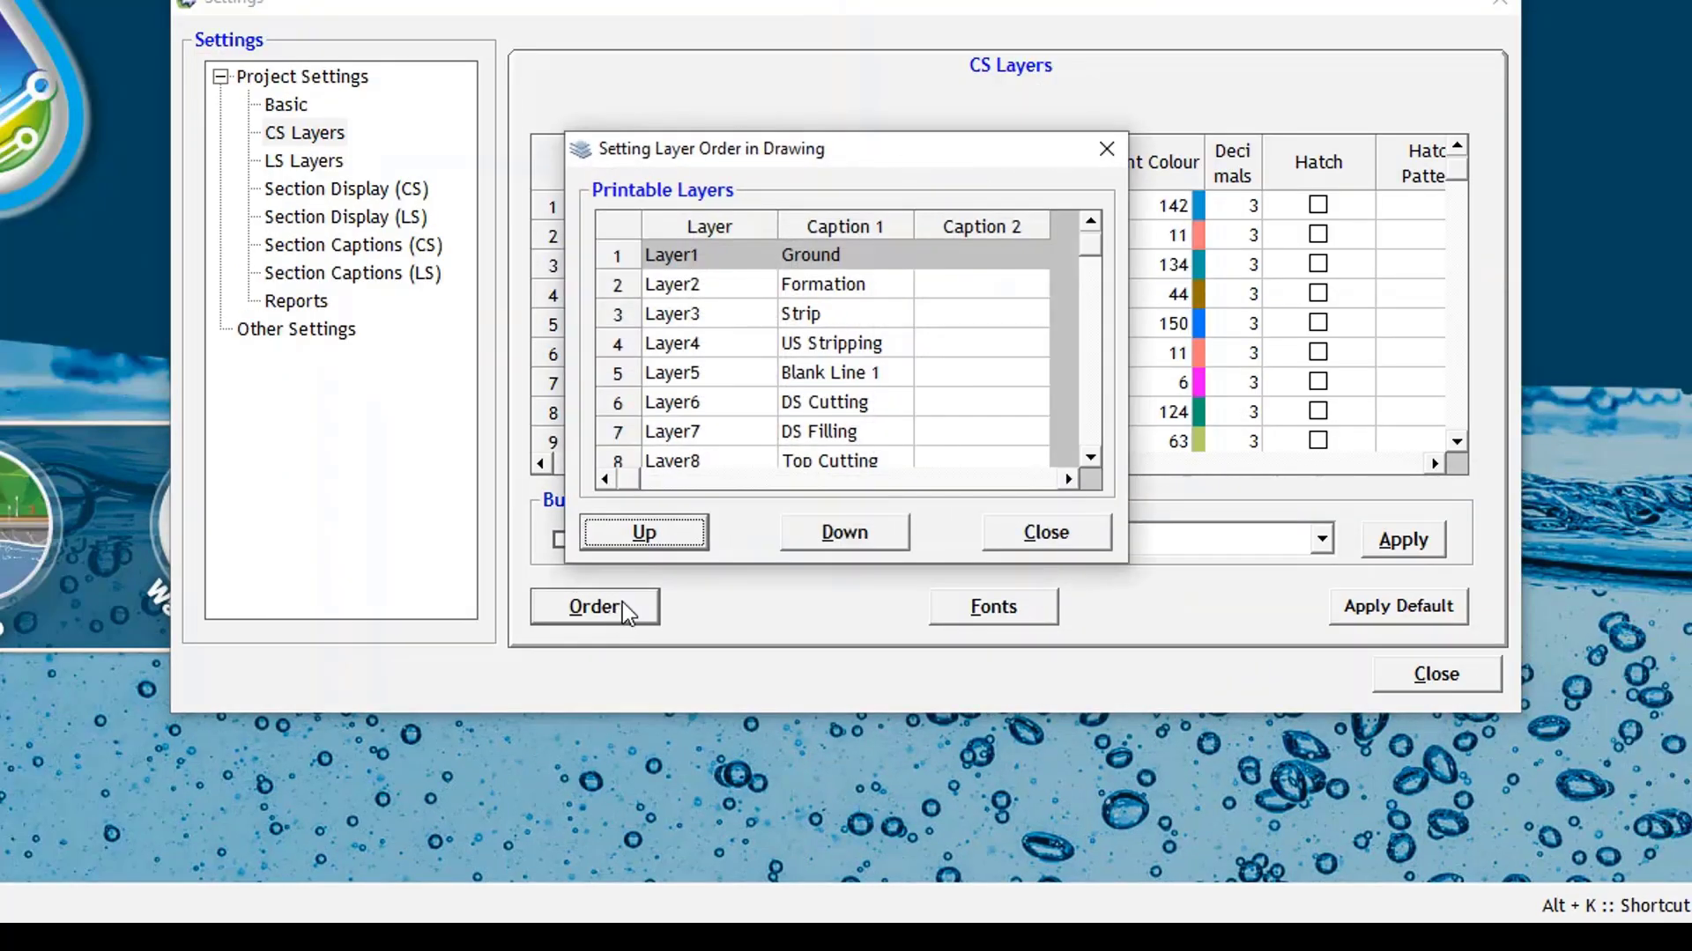
{"action": "scroll", "coordinate": [723, 305], "scroll_direction": "down", "scroll_amount": 2}
{"action": "scroll", "coordinate": [724, 306], "scroll_direction": "up", "scroll_amount": 2}
{"action": "left_click", "coordinate": [659, 544]}
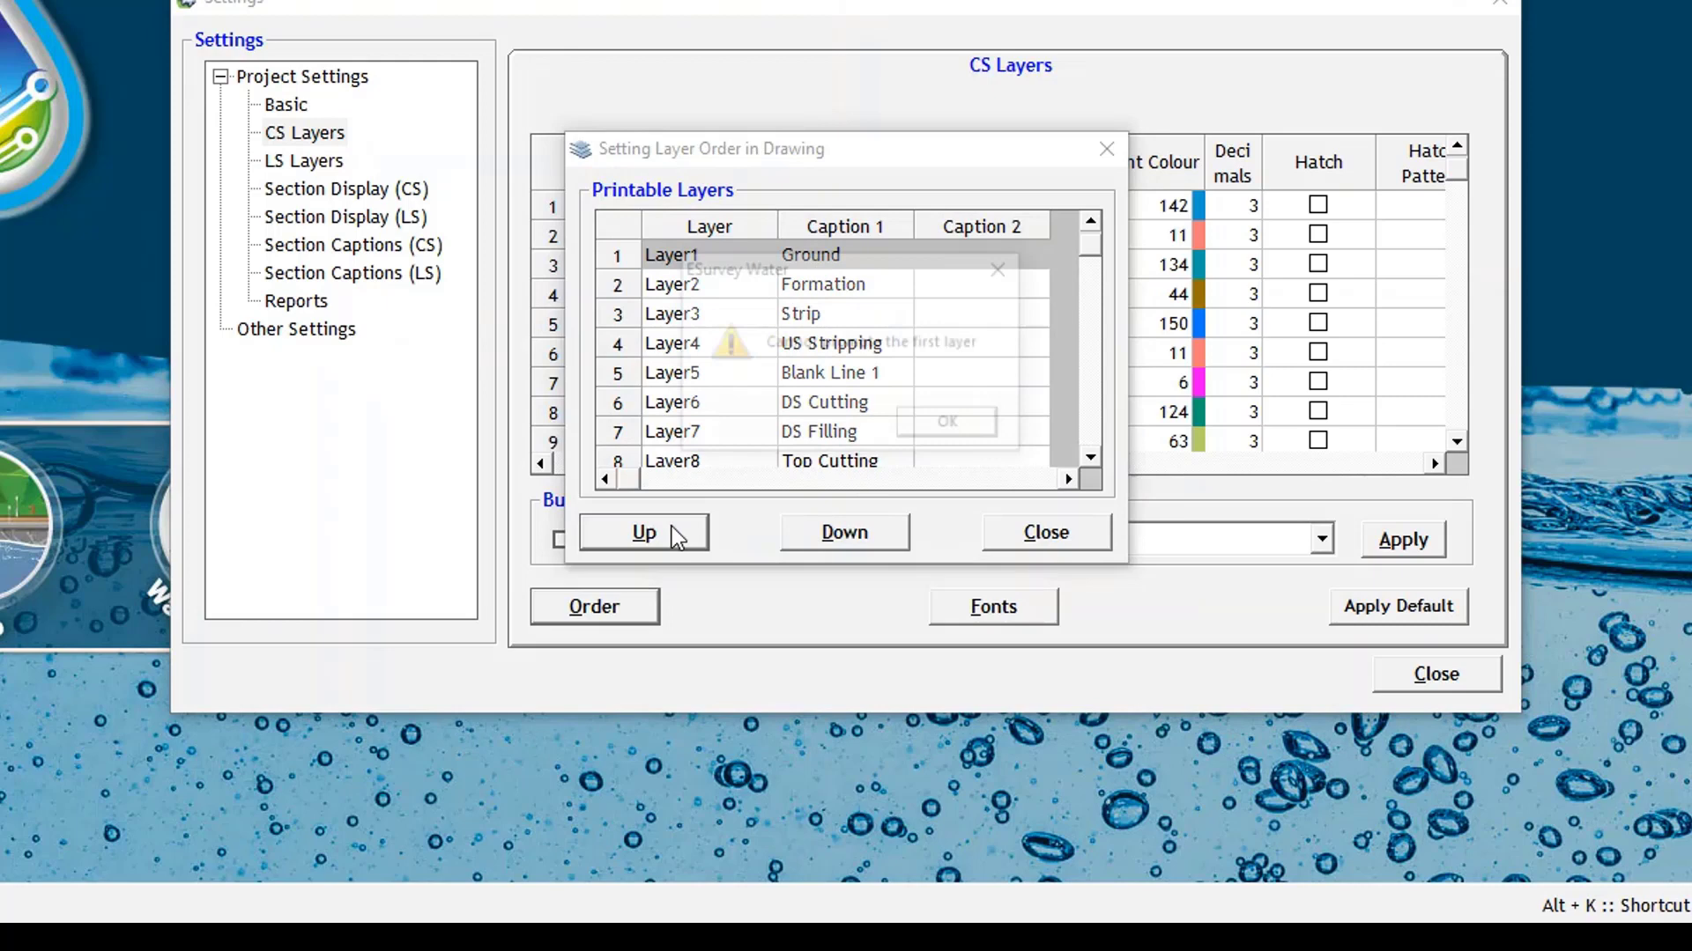
{"action": "left_click", "coordinate": [951, 426]}
{"action": "left_click", "coordinate": [850, 533]}
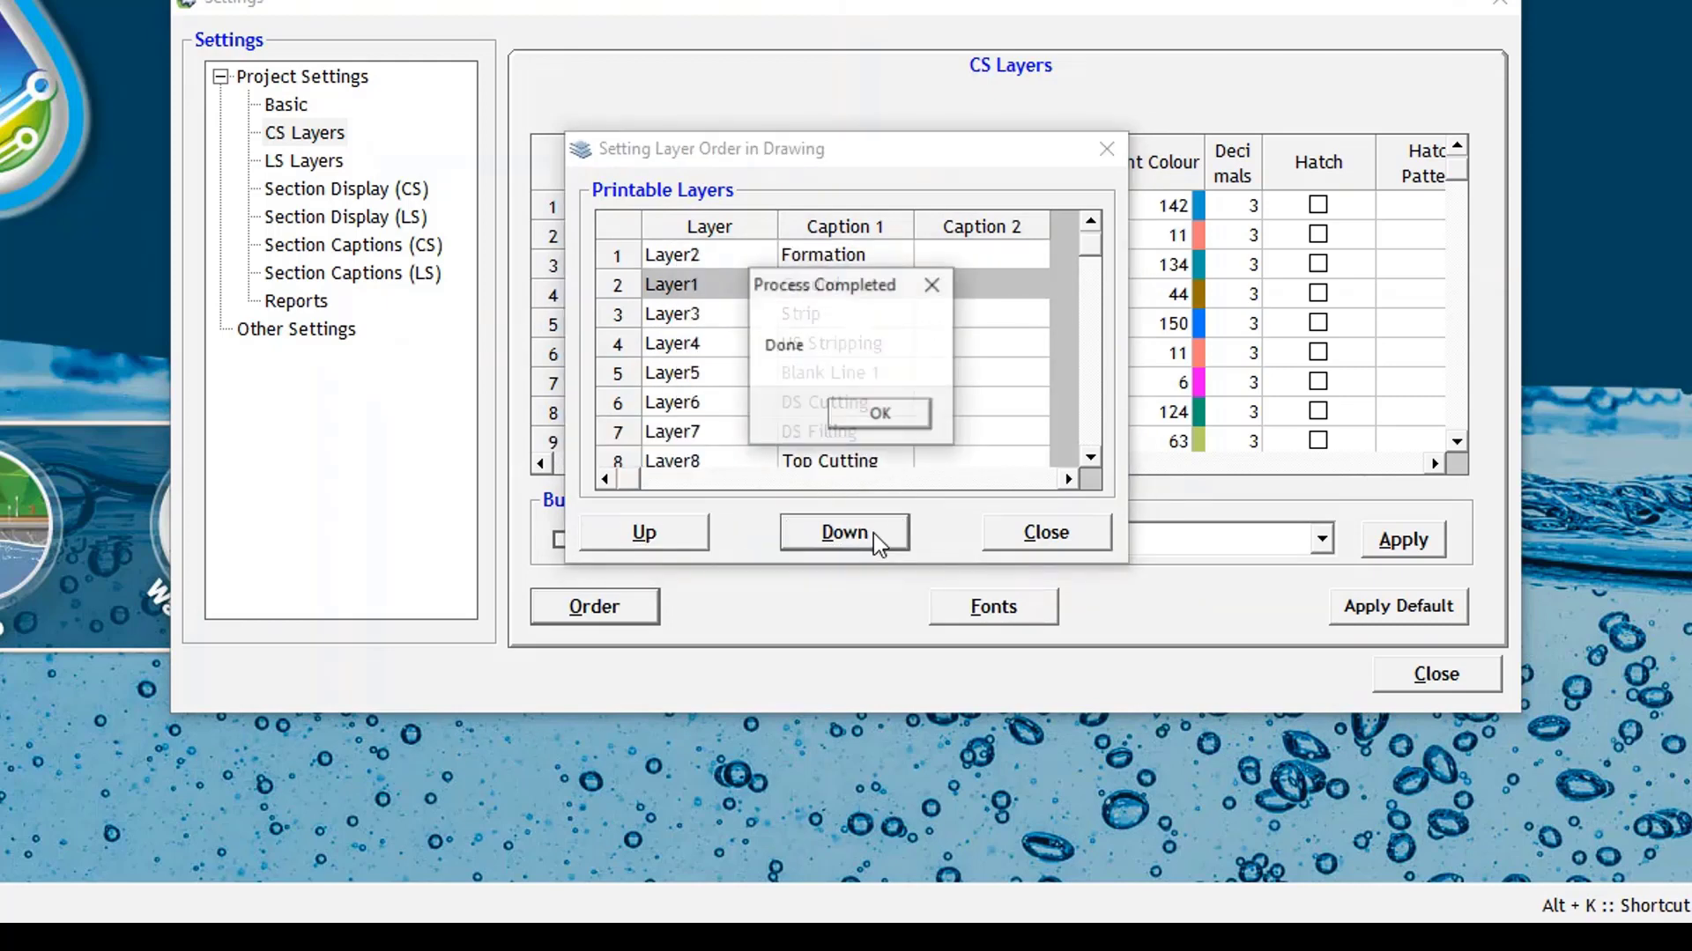
{"action": "key", "text": "Return"}
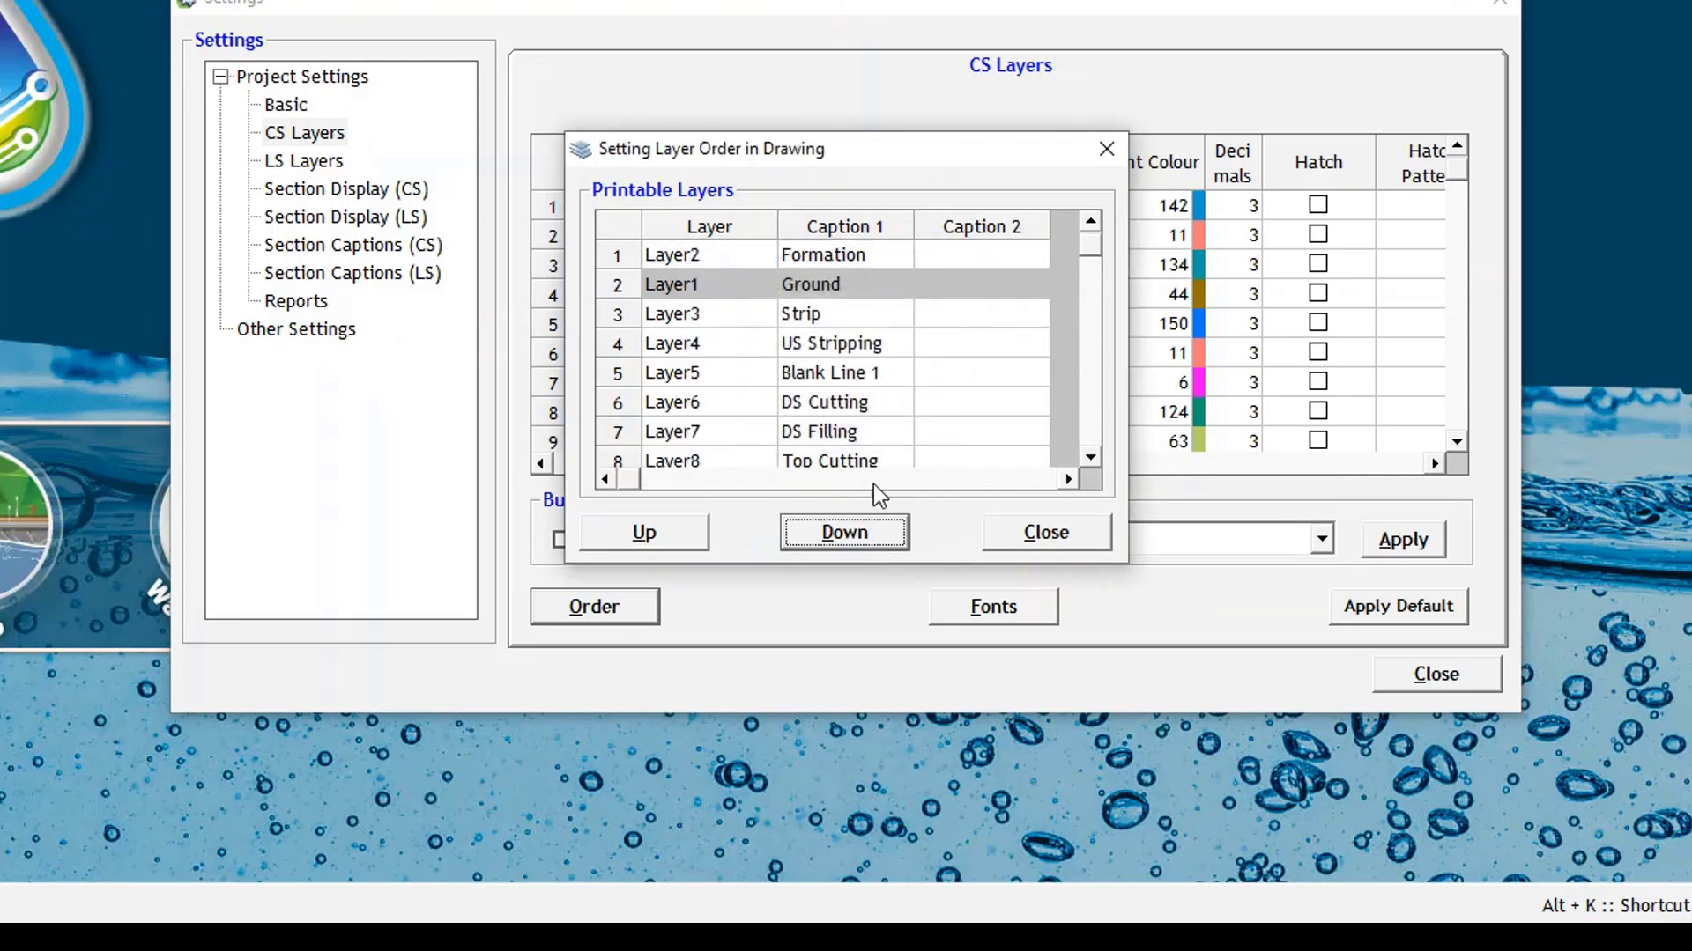
{"action": "left_click", "coordinate": [1073, 537]}
- Review the list of available fonts and close it
{"action": "left_click", "coordinate": [1023, 610]}
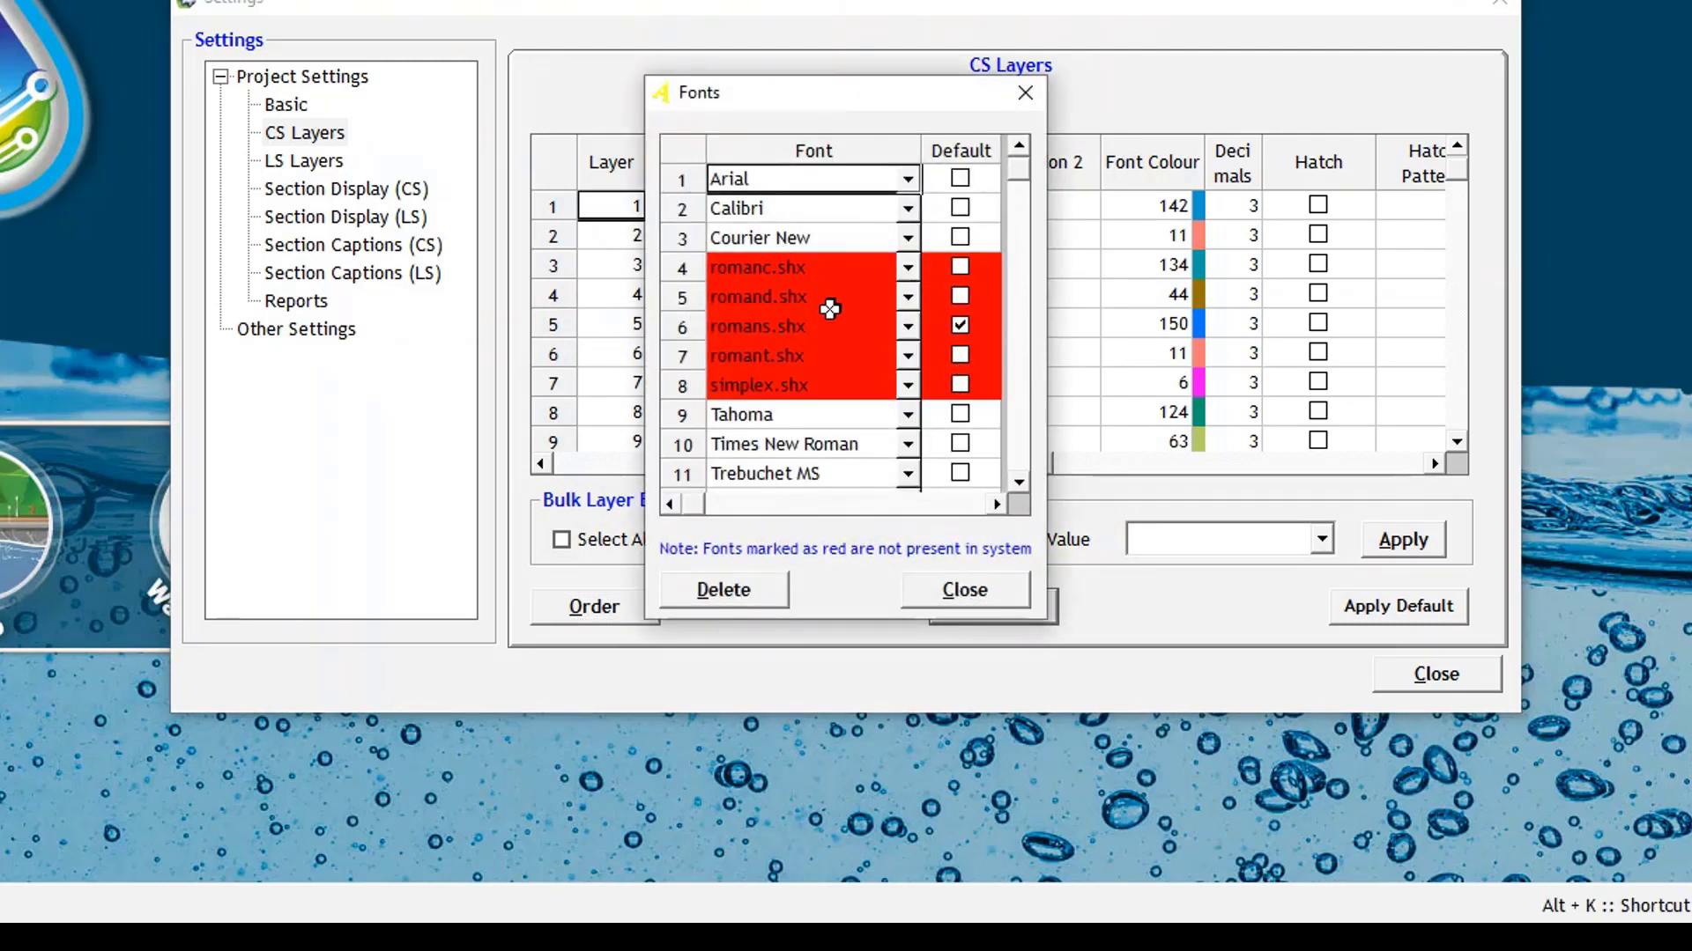
{"action": "scroll", "coordinate": [830, 308], "scroll_direction": "down", "scroll_amount": 1}
{"action": "scroll", "coordinate": [830, 309], "scroll_direction": "up", "scroll_amount": 1}
{"action": "left_click", "coordinate": [993, 587]}
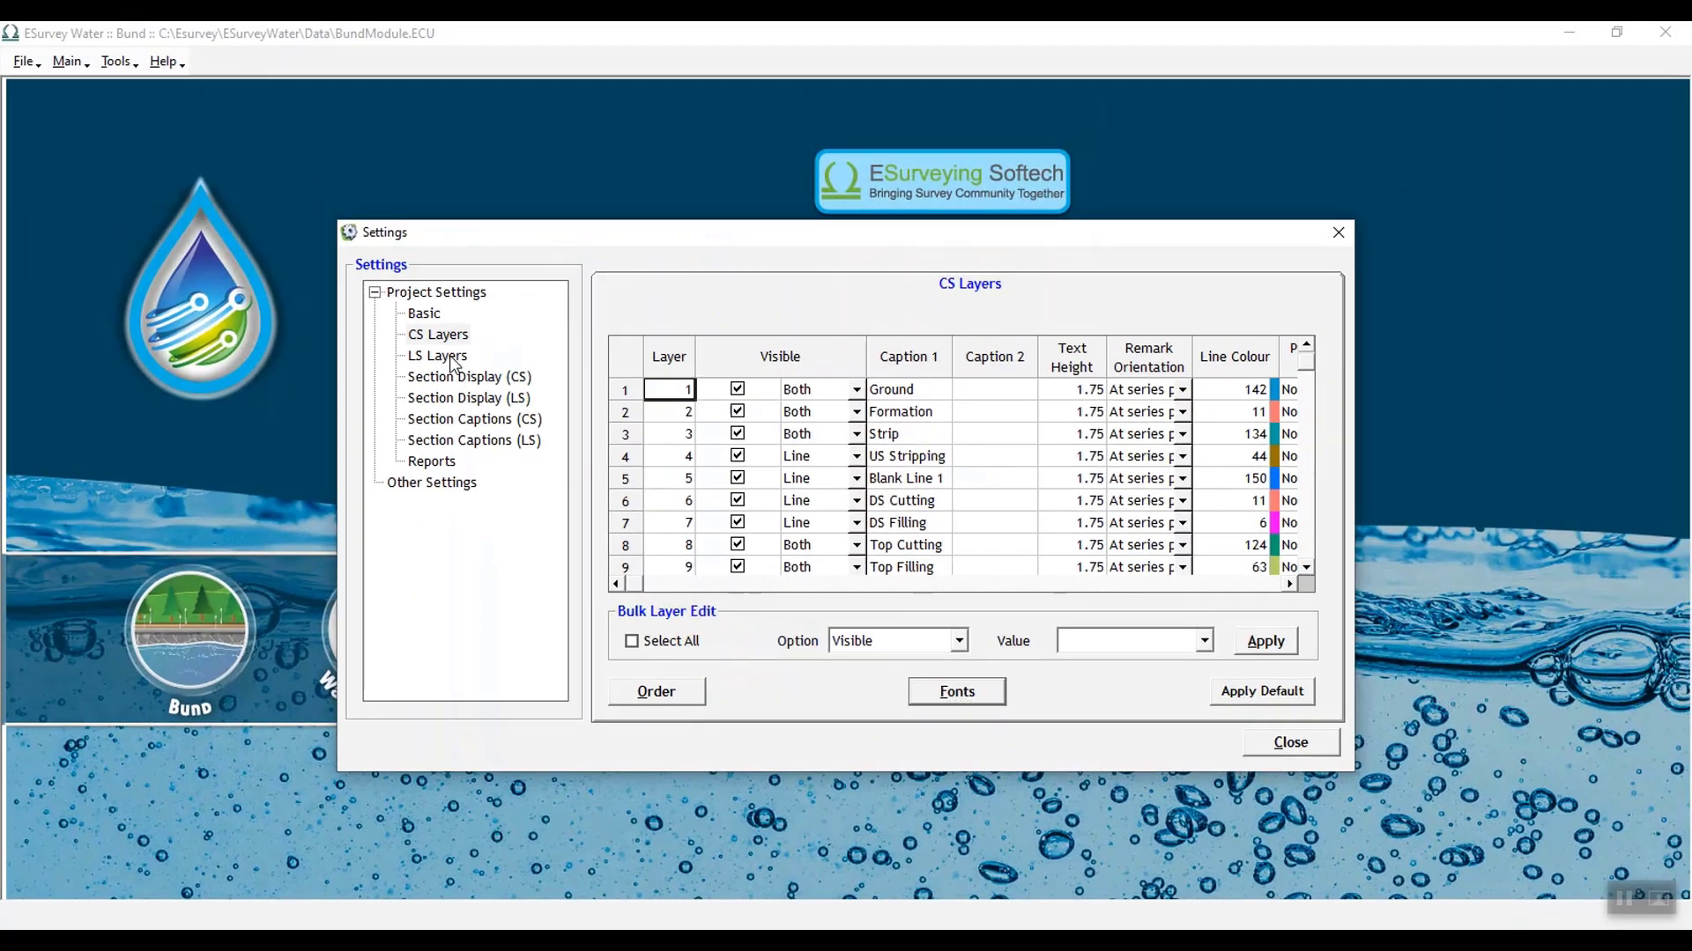
- Look at the LS Layers page, then show the Section Display (CS) page
{"action": "left_click", "coordinate": [327, 174]}
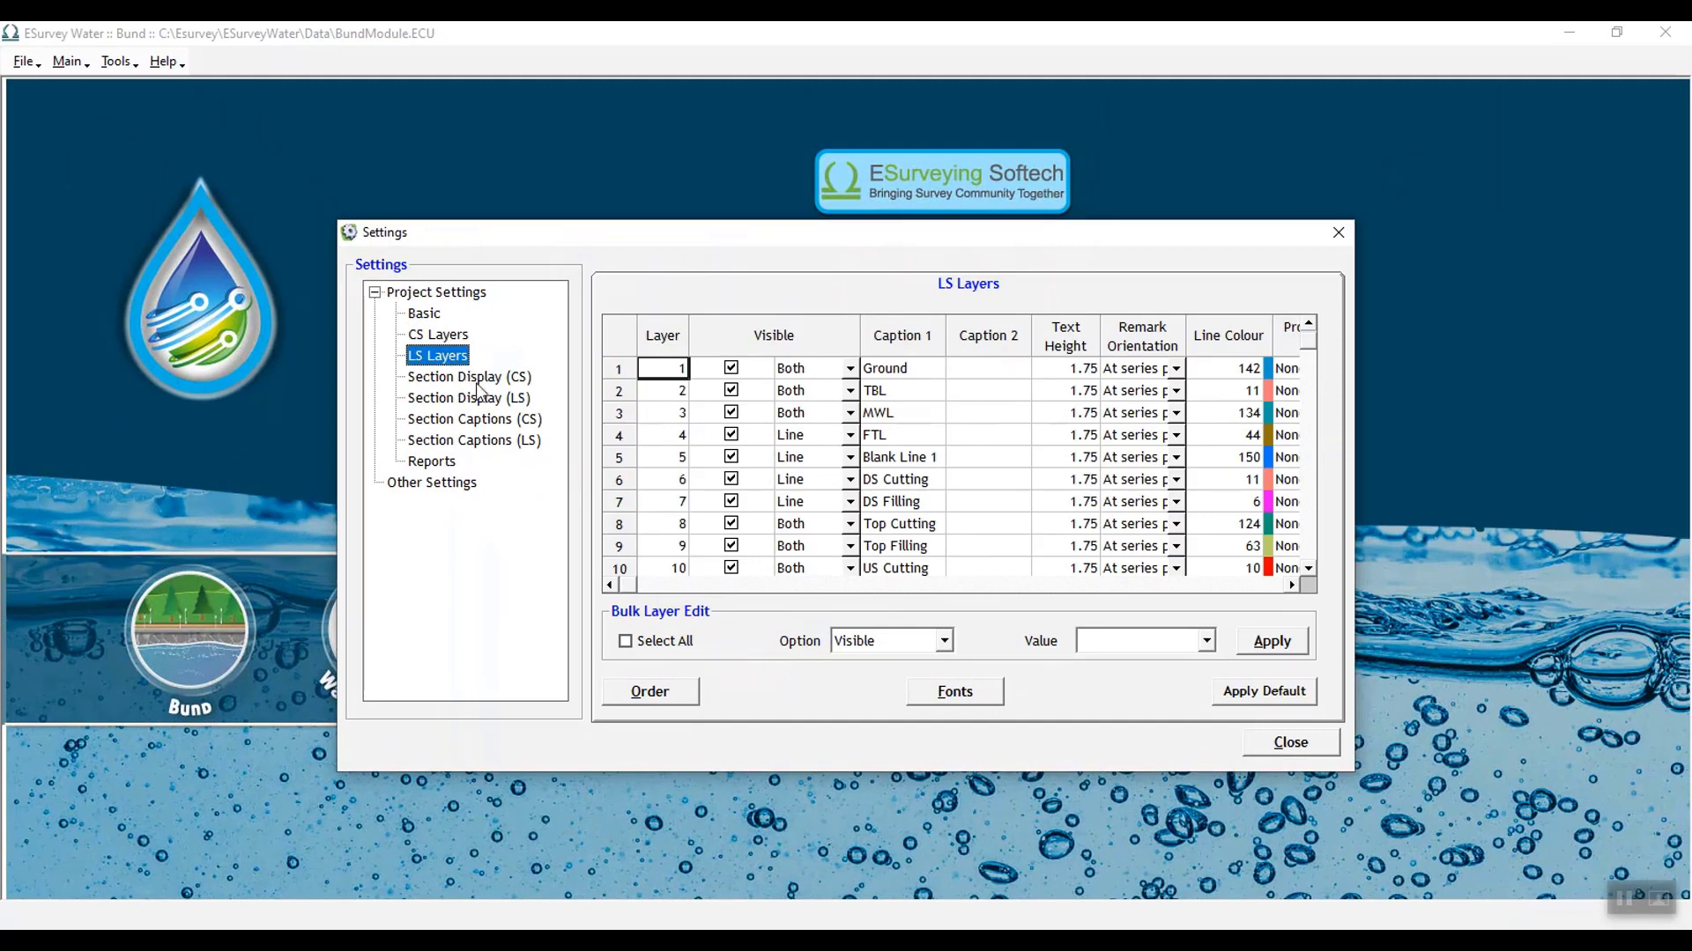
{"action": "left_click", "coordinate": [476, 383]}
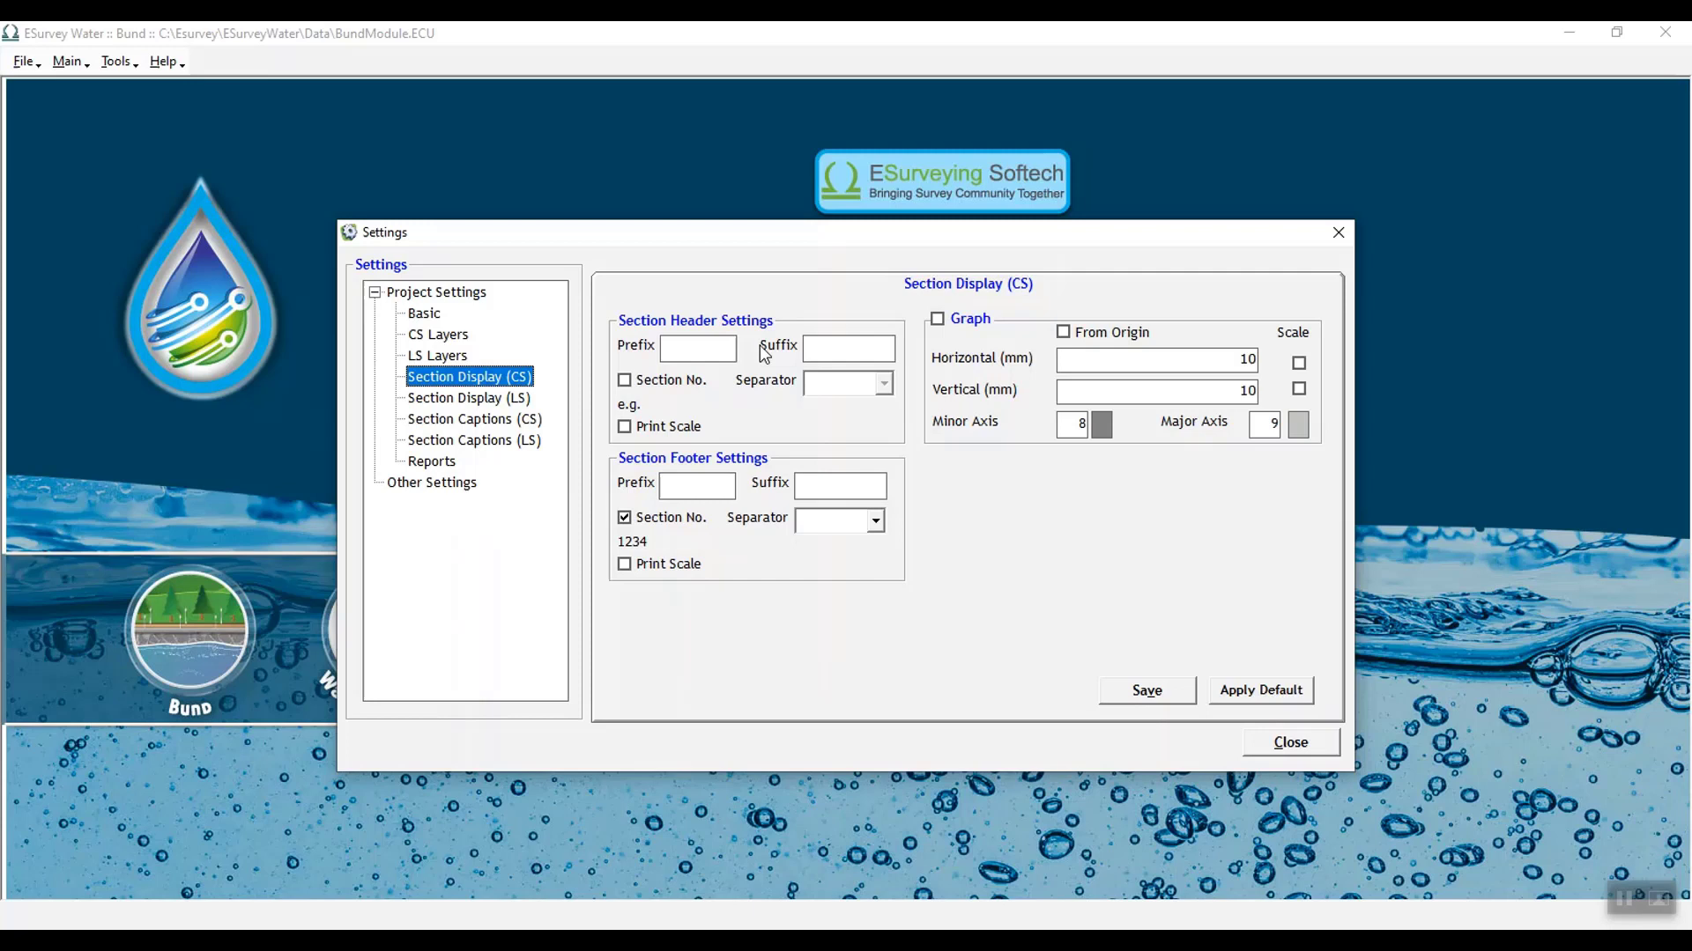
- Revert header Section No. and graph scale toggles, then view Section Display (LS) and Section Captions (CS)
{"action": "left_click", "coordinate": [669, 381]}
{"action": "left_click", "coordinate": [696, 381]}
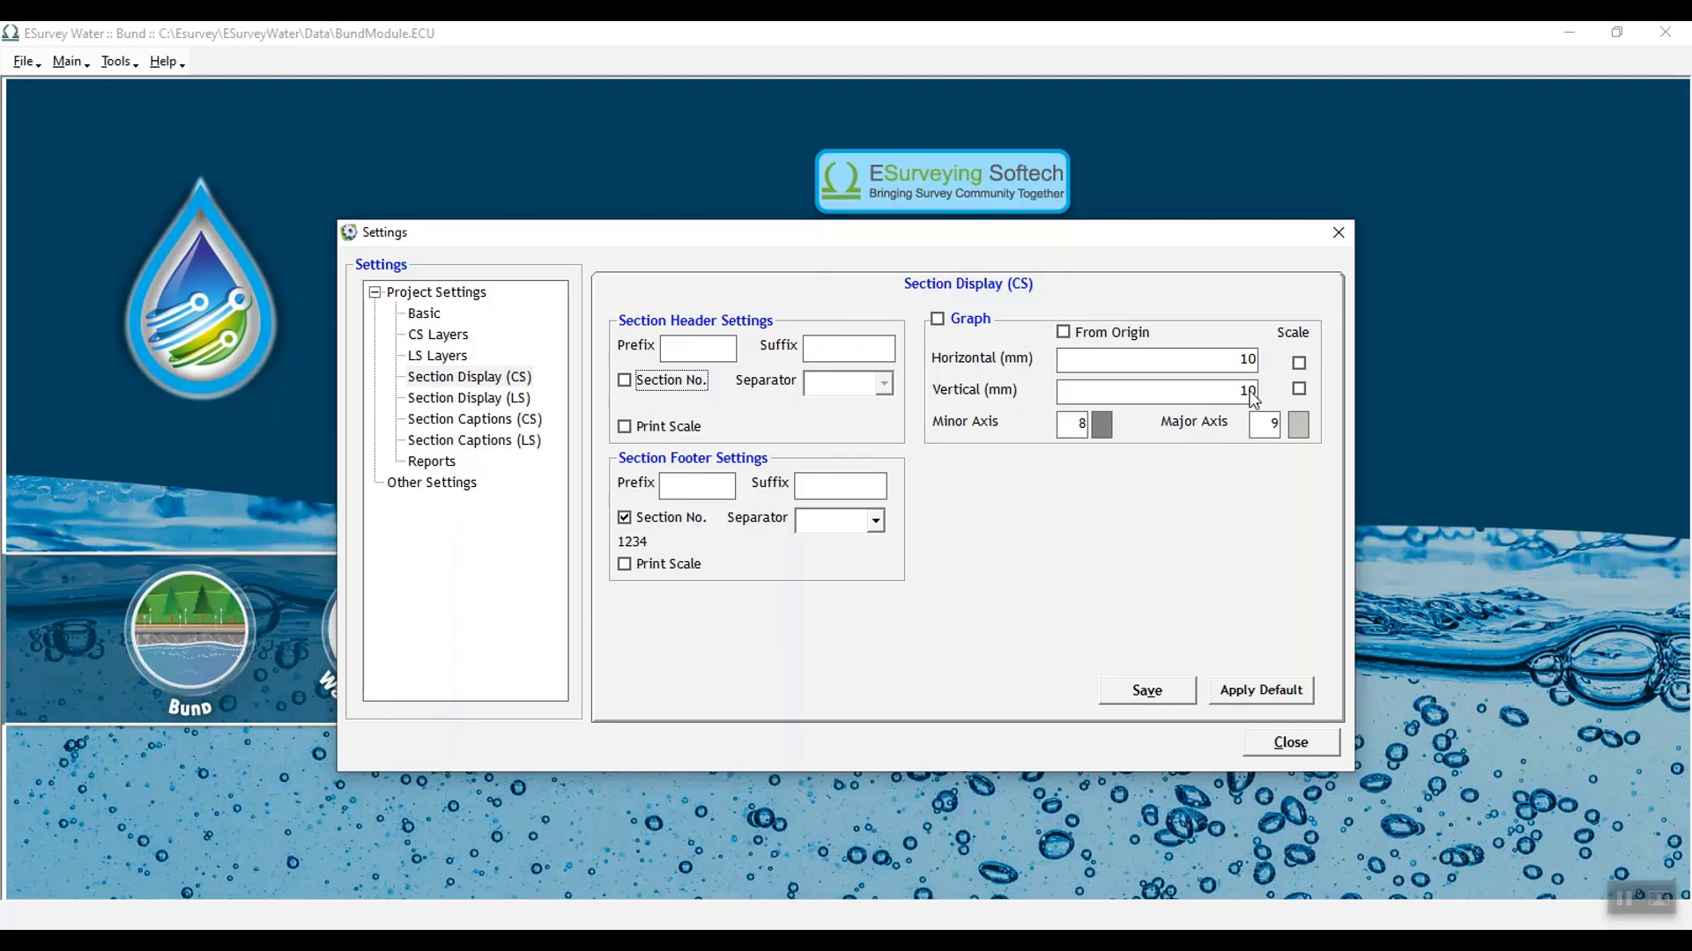
{"action": "left_click", "coordinate": [1299, 363]}
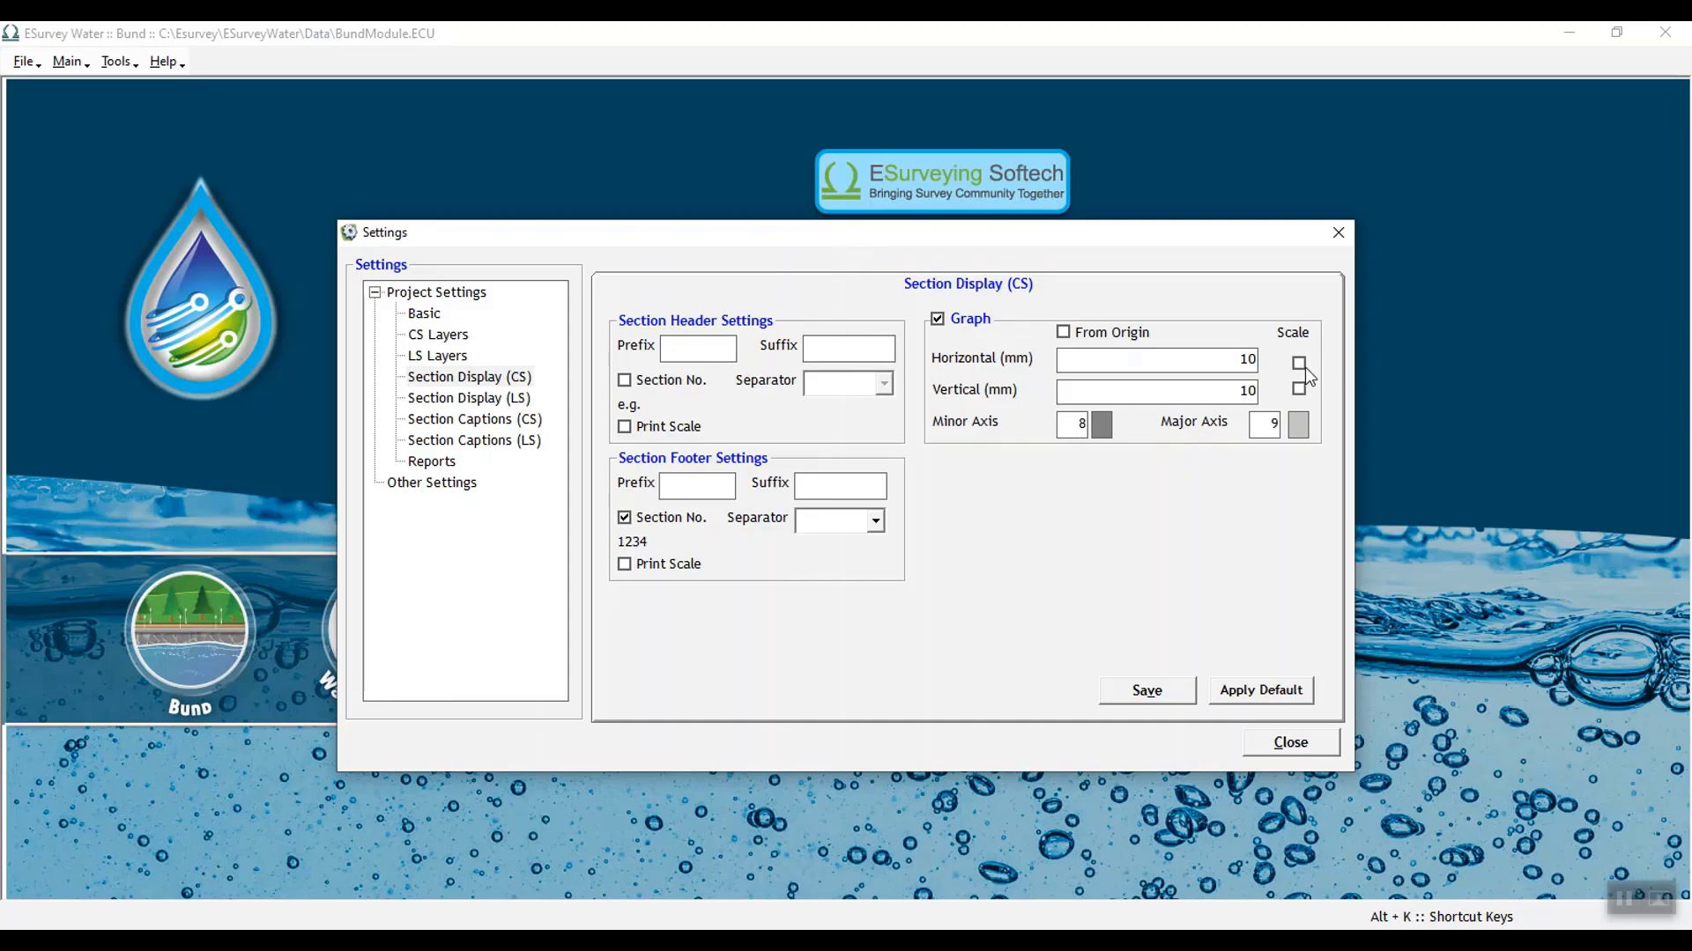
{"action": "key", "text": "alt+g"}
{"action": "left_click", "coordinate": [500, 398]}
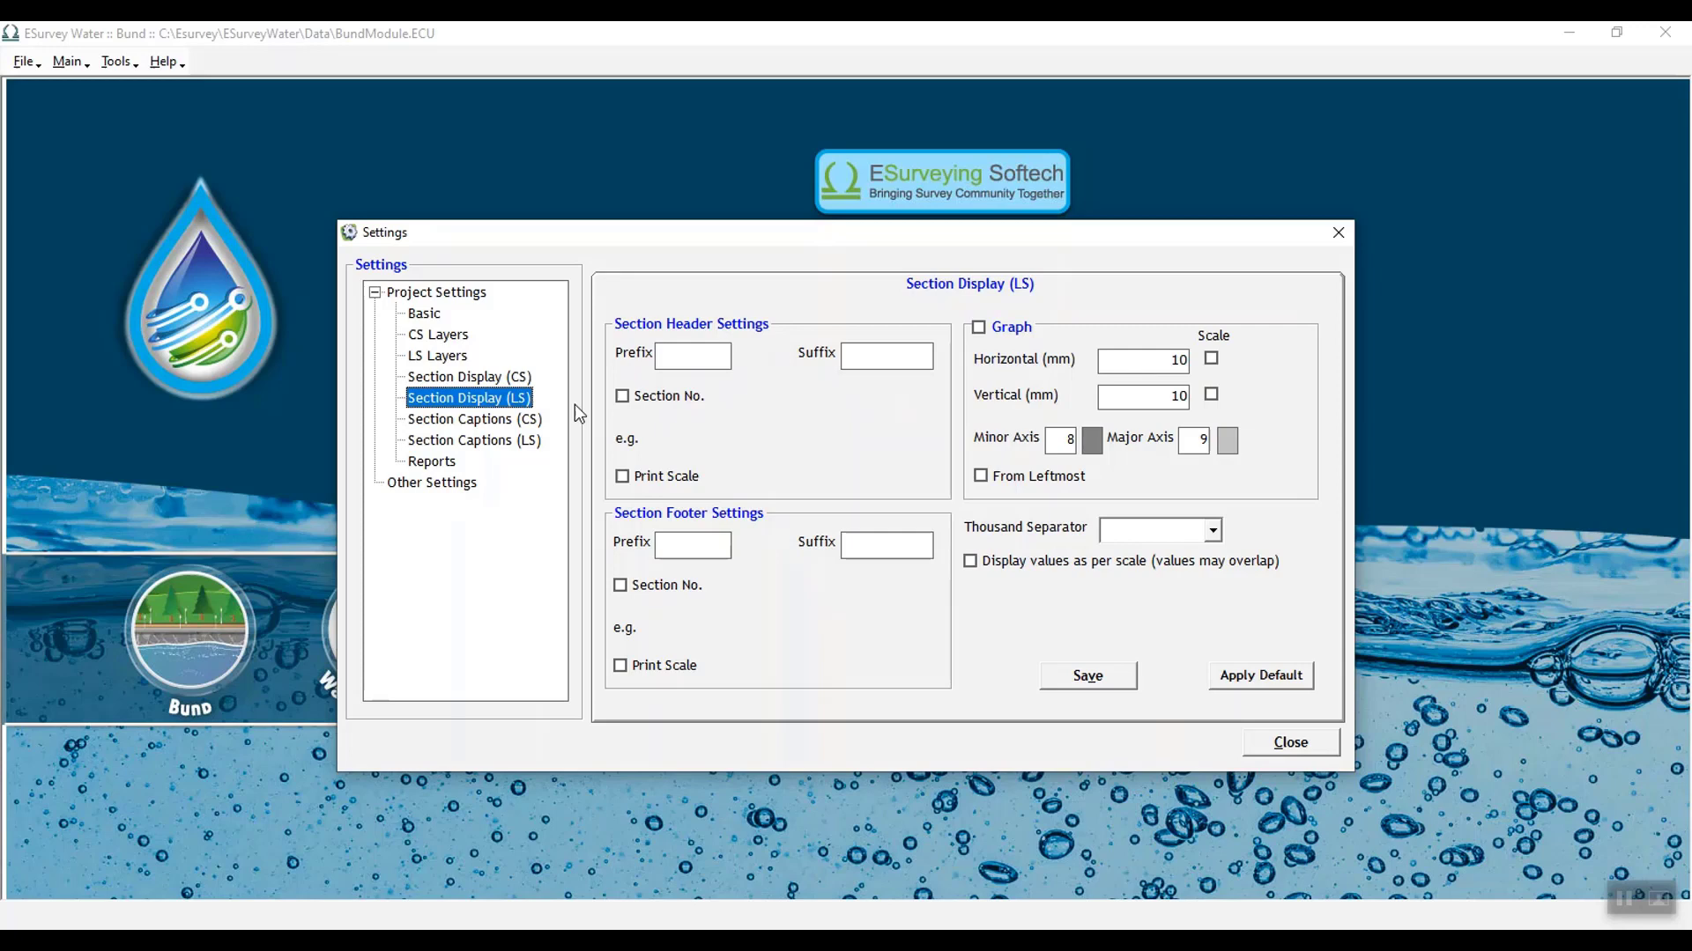
{"action": "left_click", "coordinate": [521, 420]}
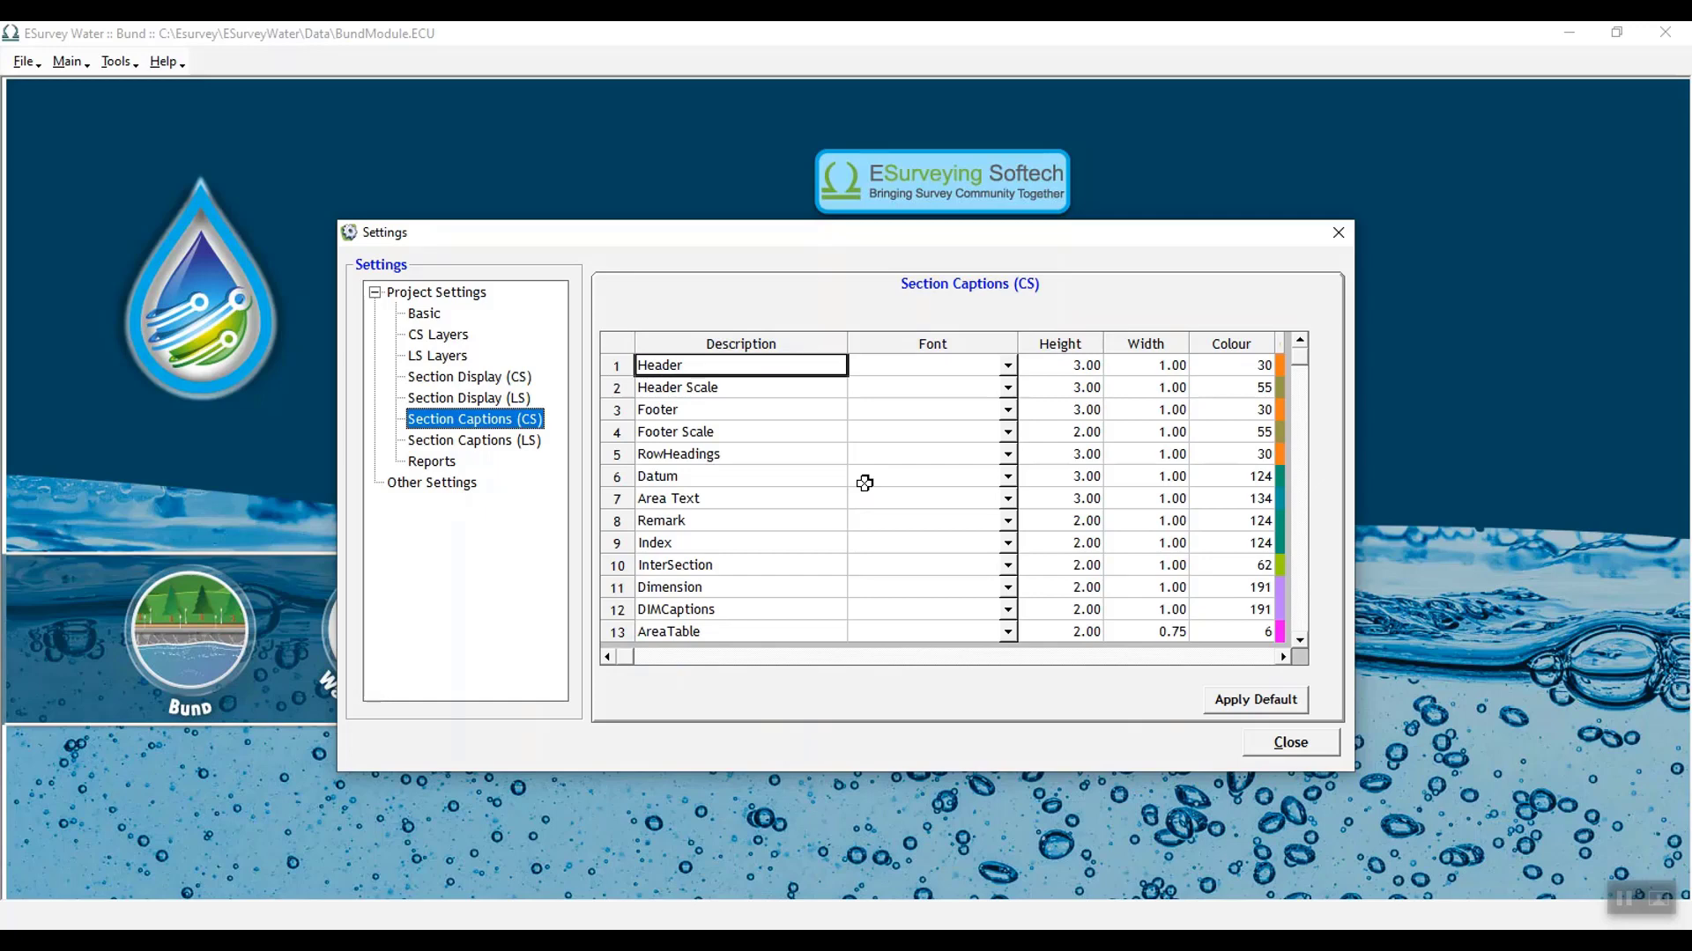
- Review Section Captions (LS), then show Reports with Meters, Sq. Mtrs and Cubic Meters units
{"action": "left_click", "coordinate": [529, 442]}
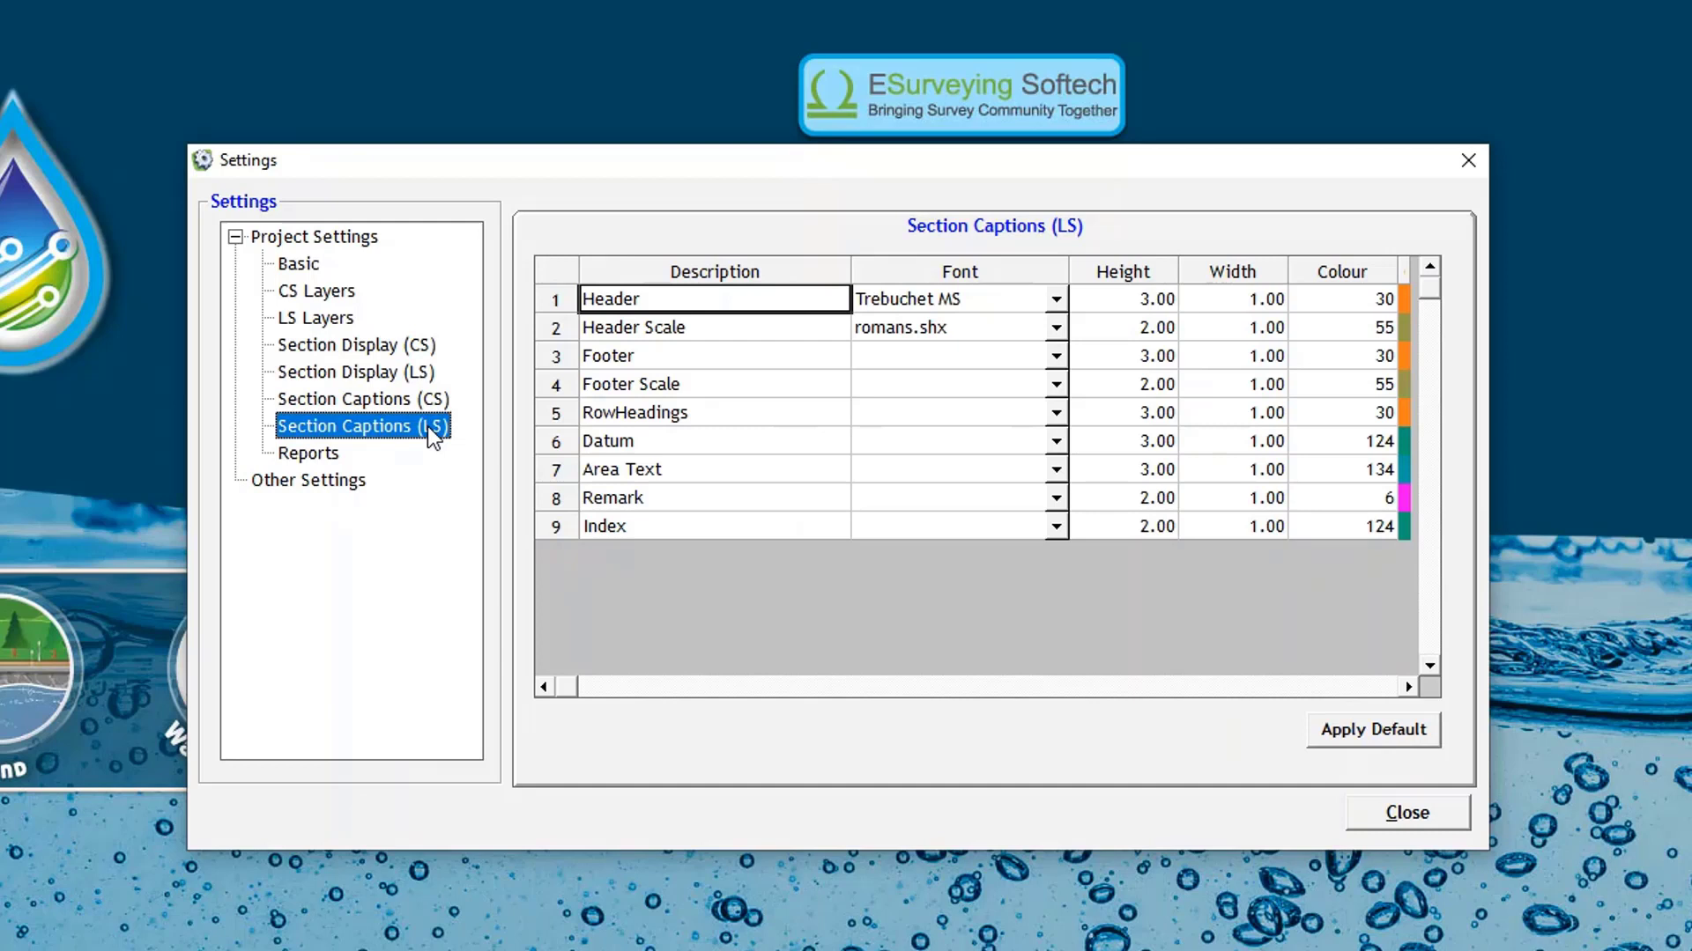
{"action": "left_click", "coordinate": [308, 452]}
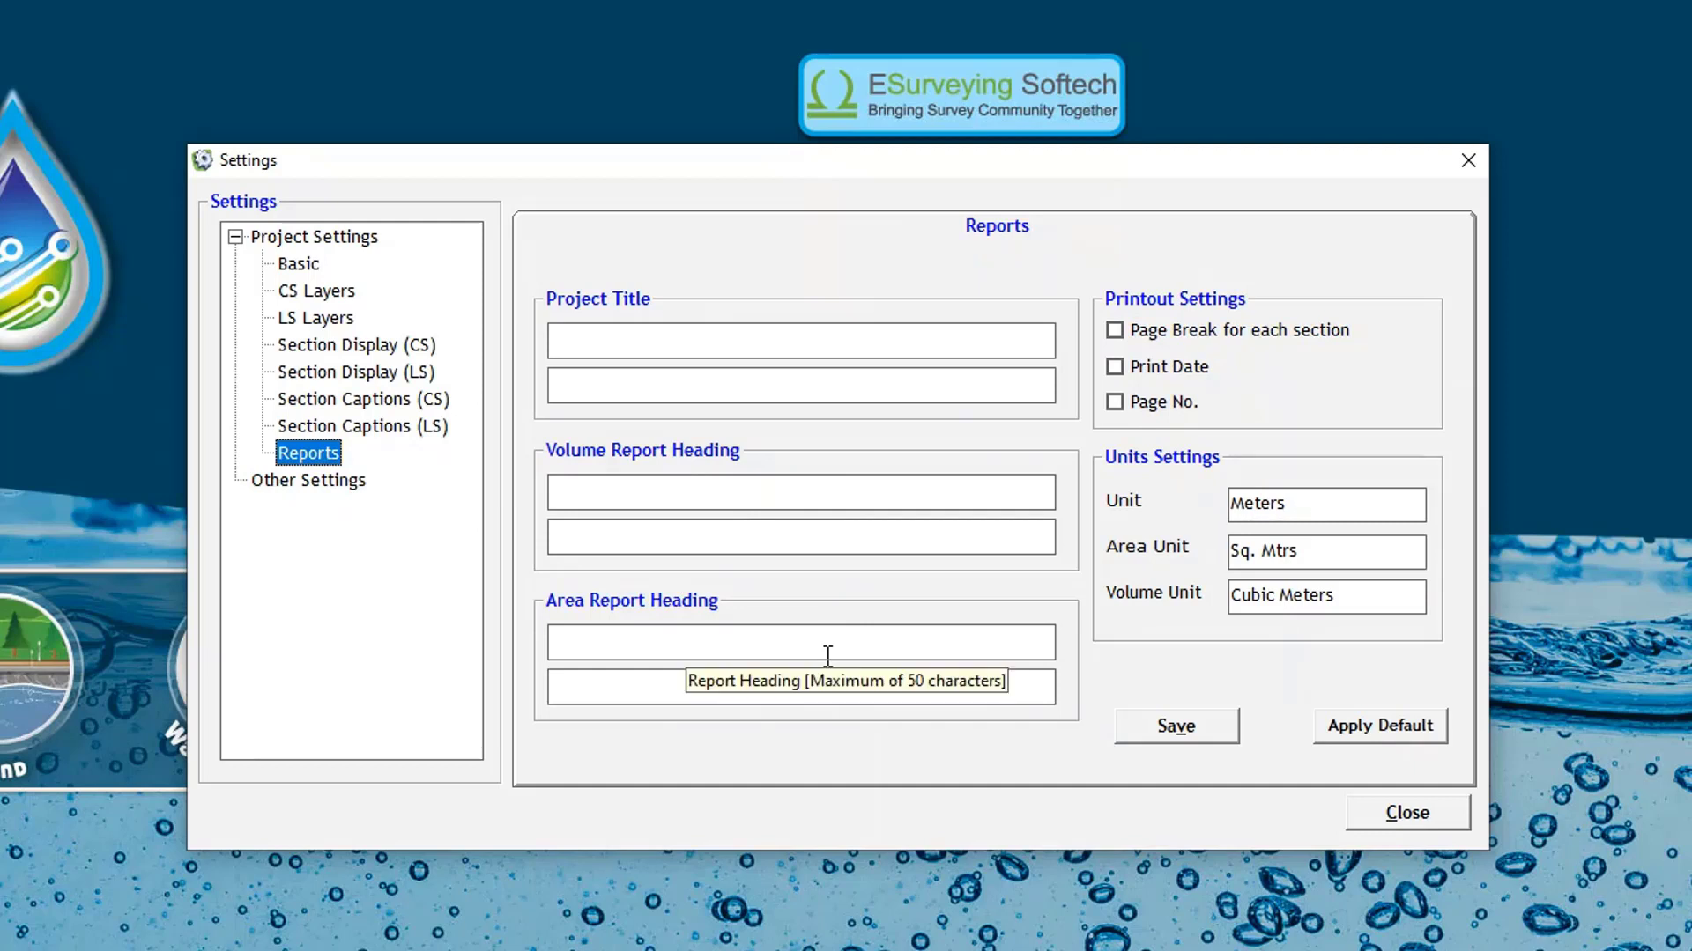
- Display Other Settings, showing row header width 55 and projection line colour 210
{"action": "left_click", "coordinate": [352, 490]}
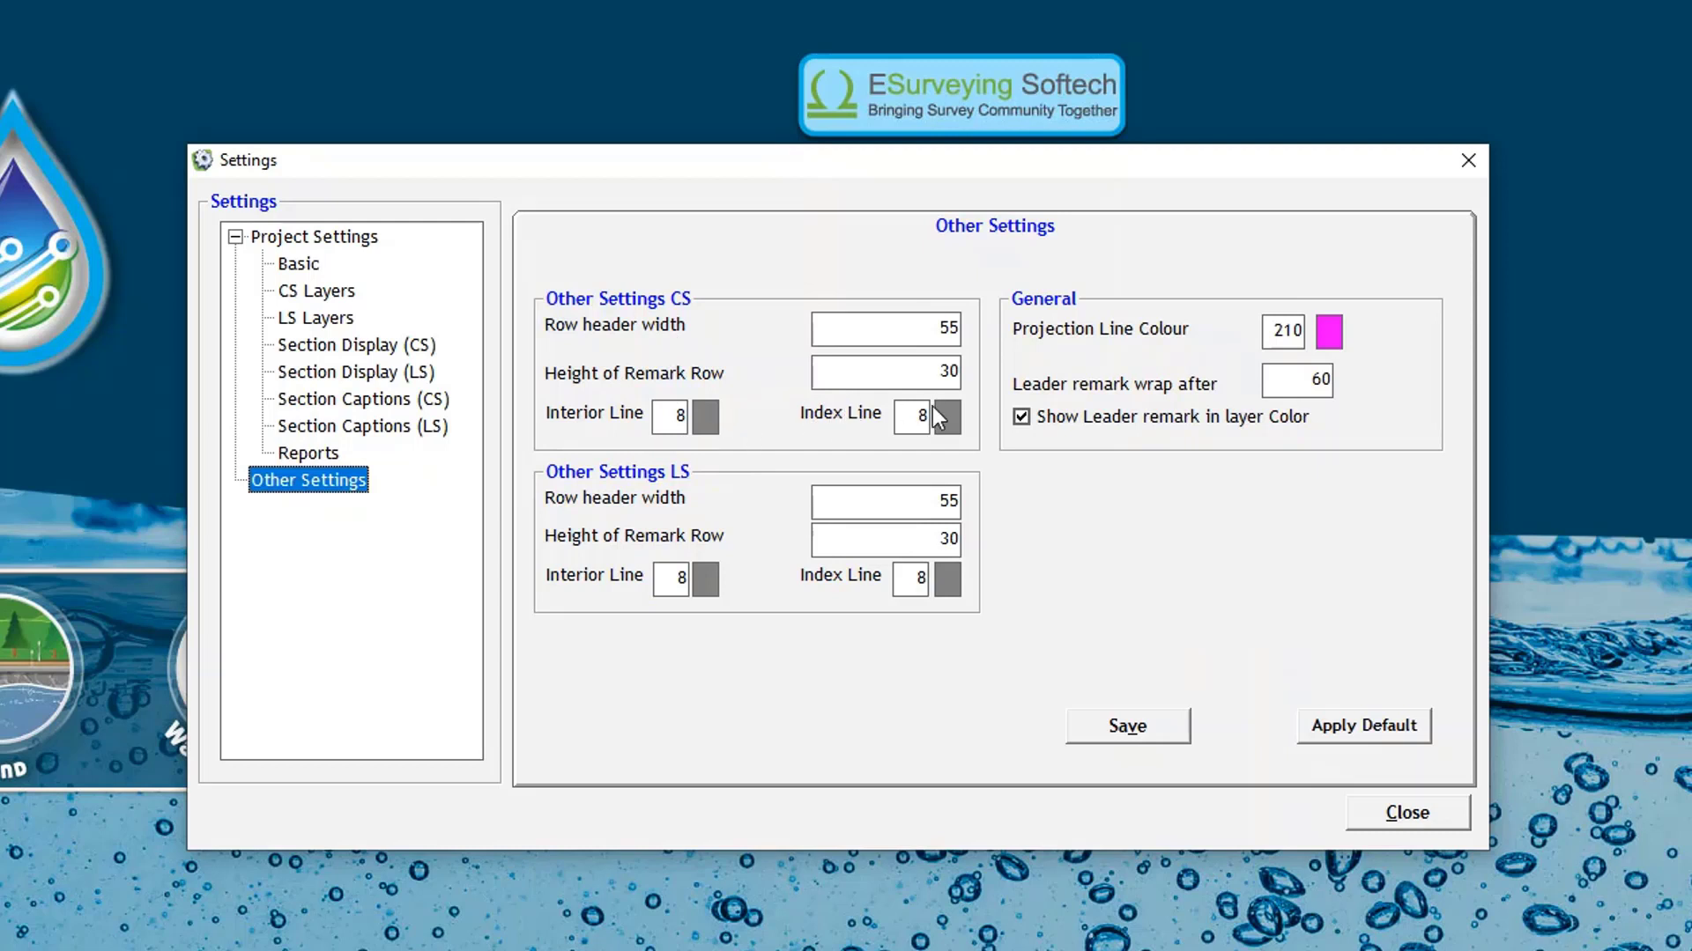
- Review the Colour Index palette for the projection line, keeping colour 210 unchanged
{"action": "left_click", "coordinate": [1329, 339]}
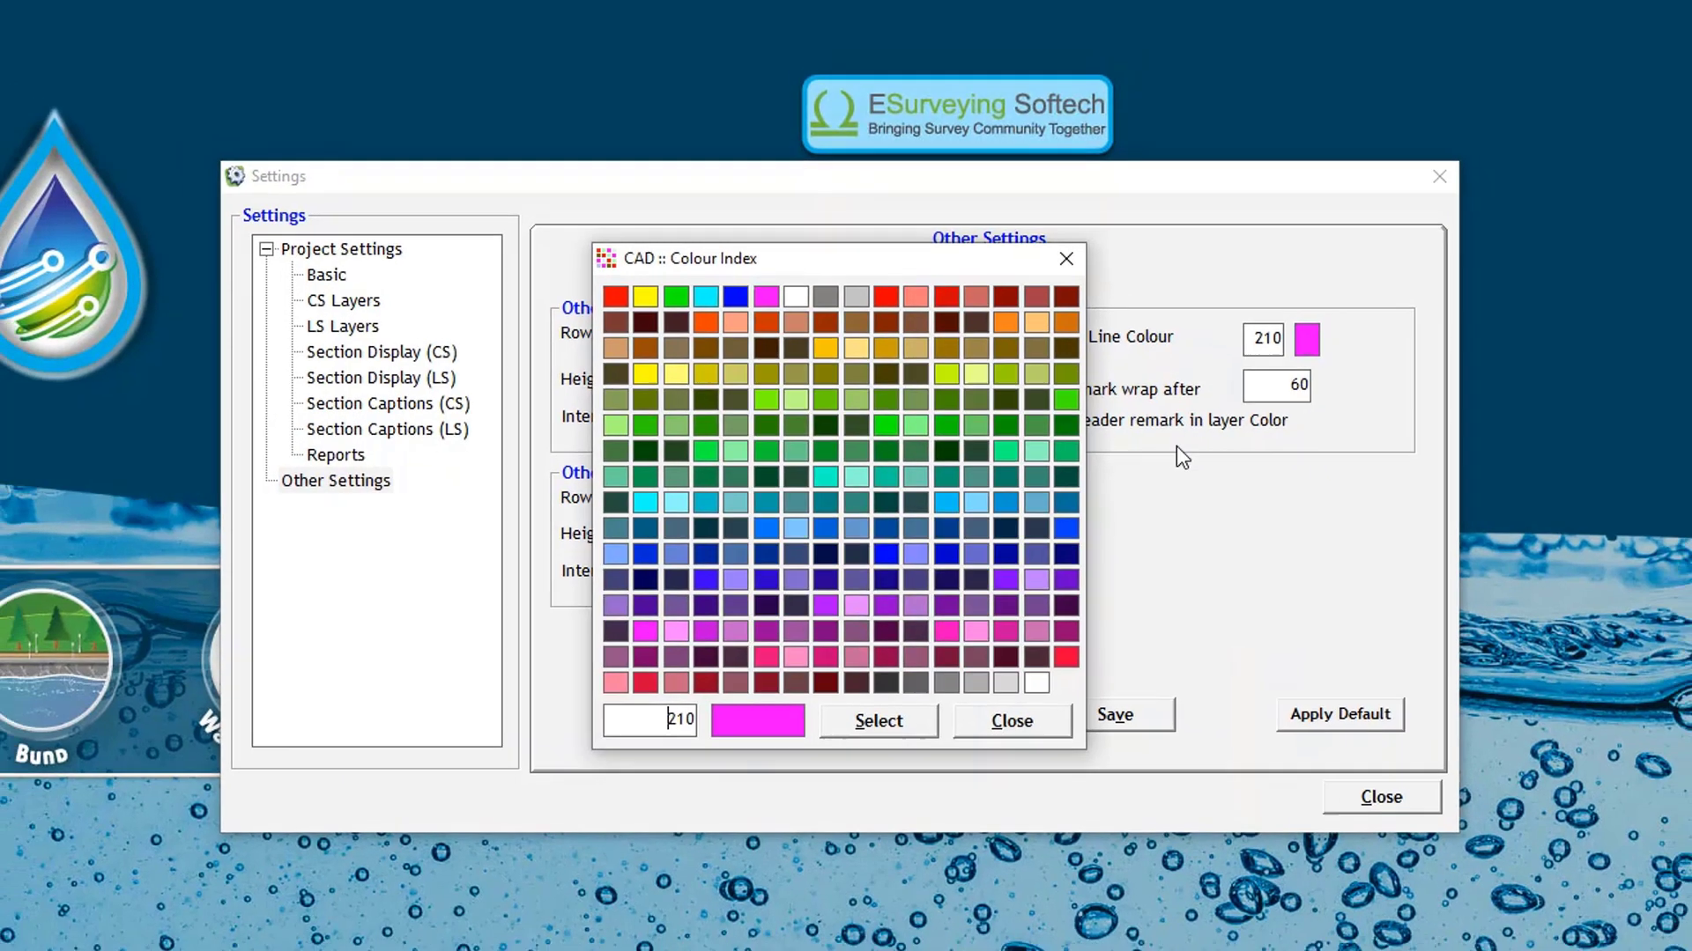
{"action": "left_click", "coordinate": [1012, 721]}
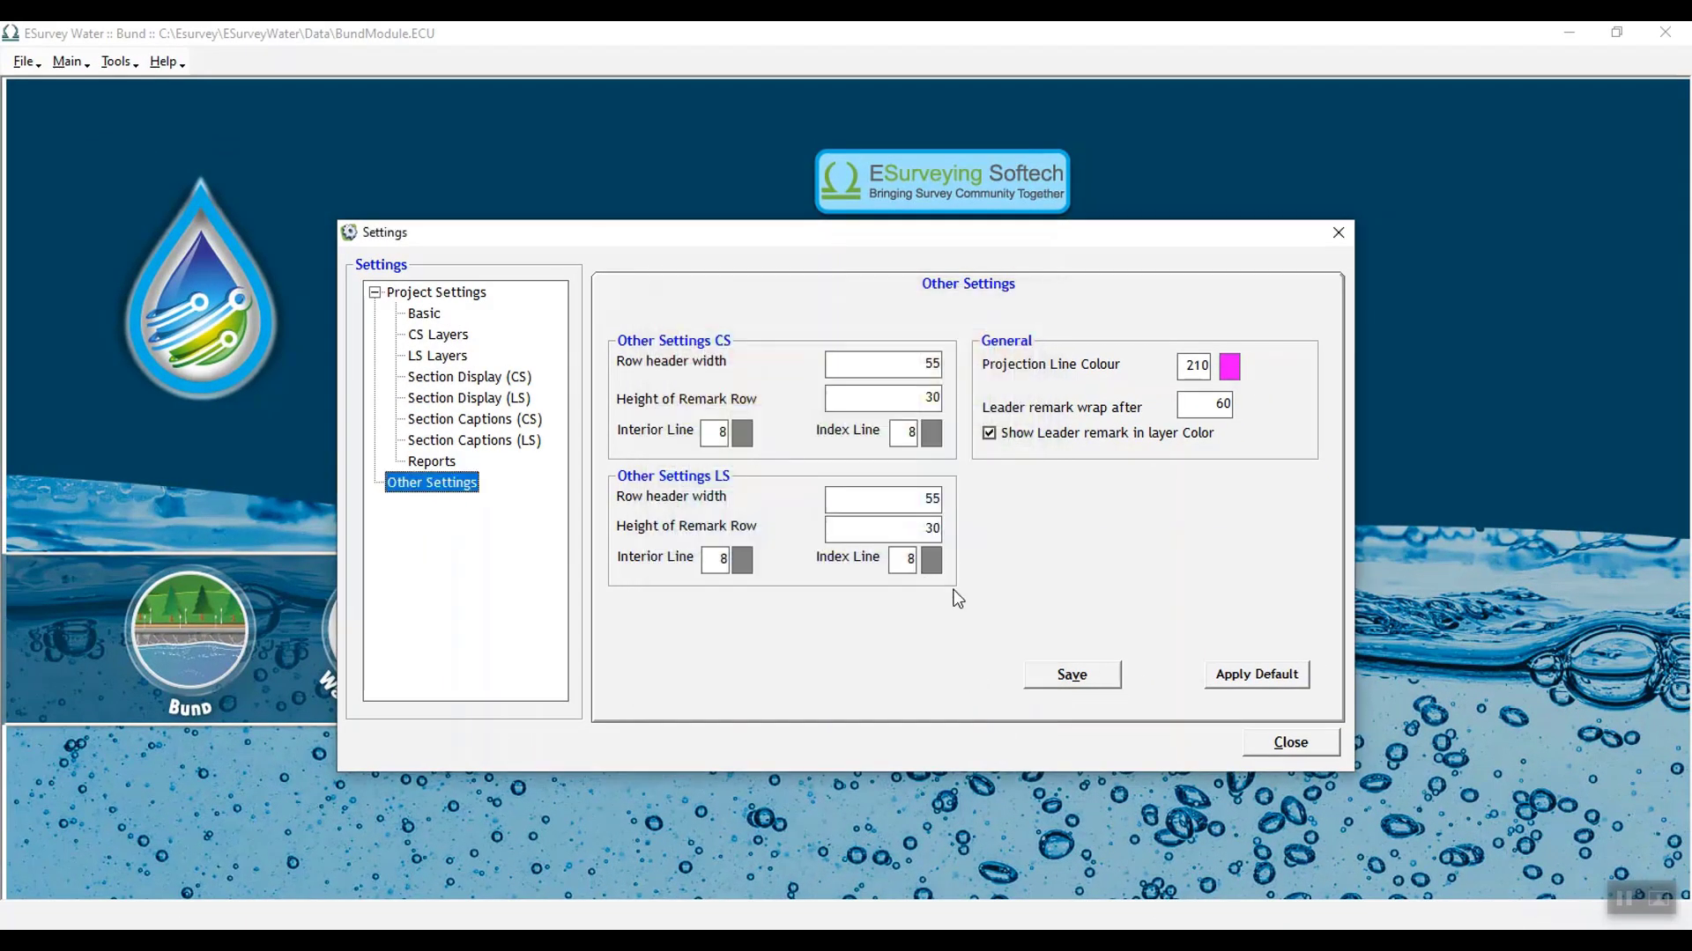